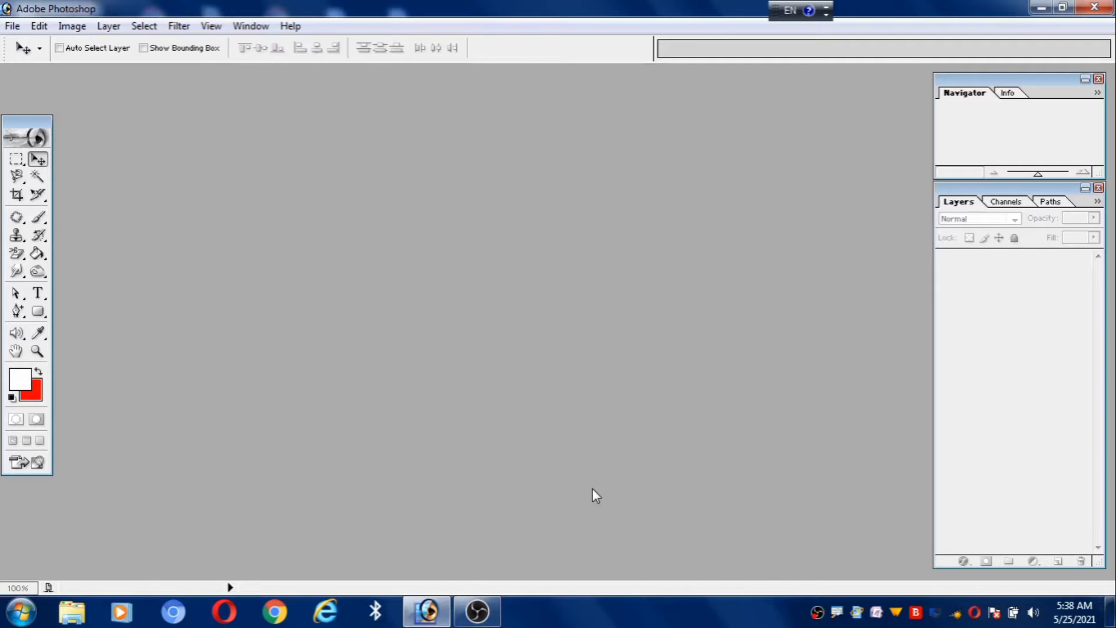
Step: Open the file wooden background image.jpg from the Desktop
left_click(14, 27)
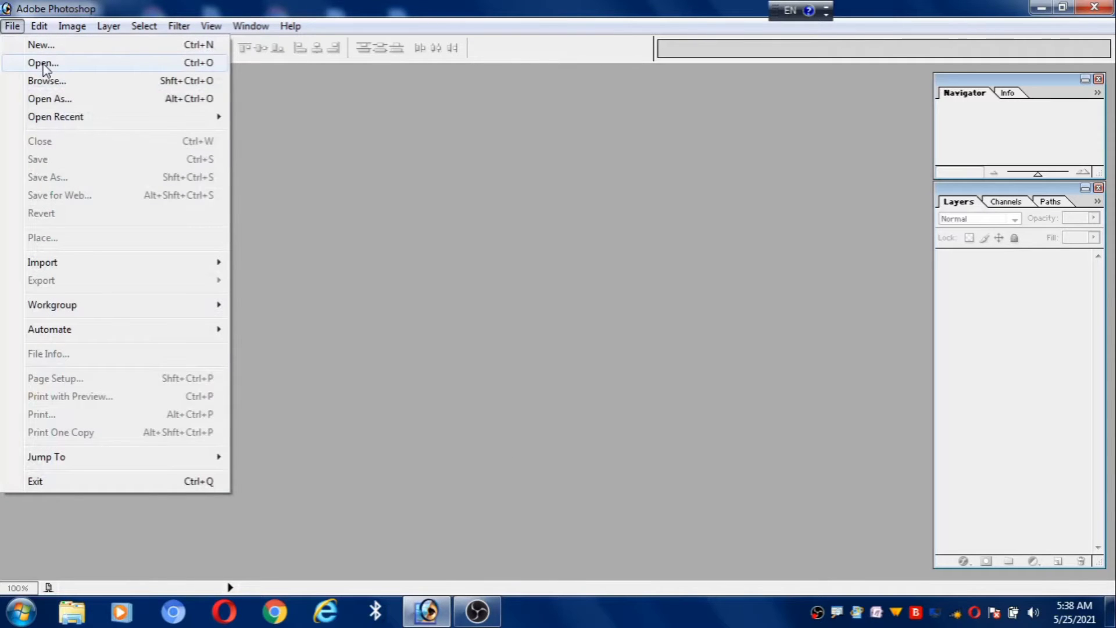
left_click(44, 65)
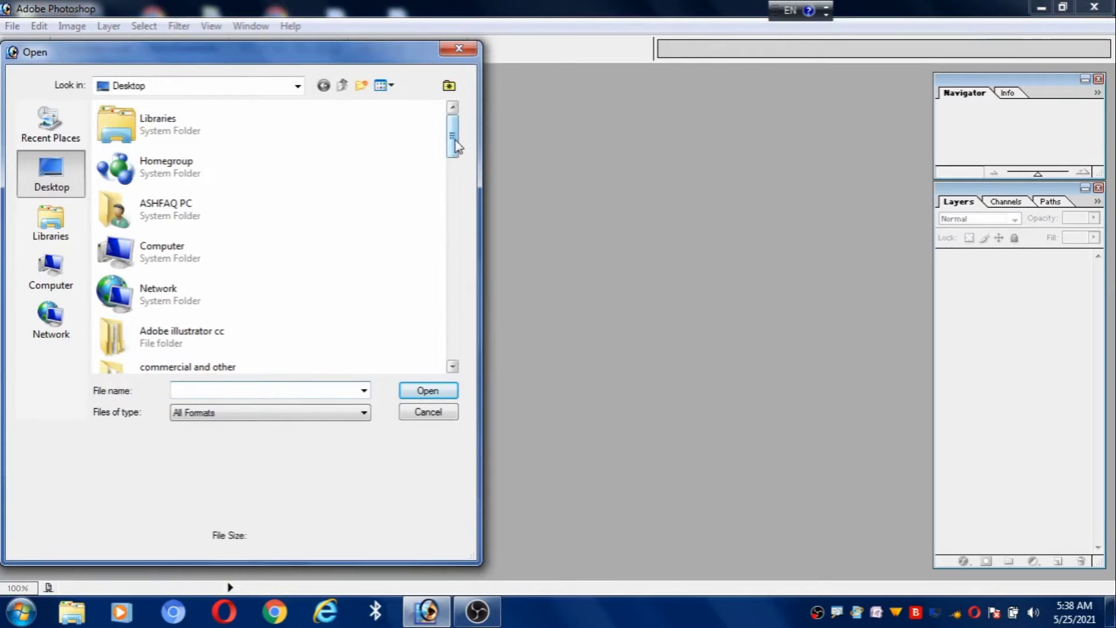
left_click_drag(454, 145, 457, 347)
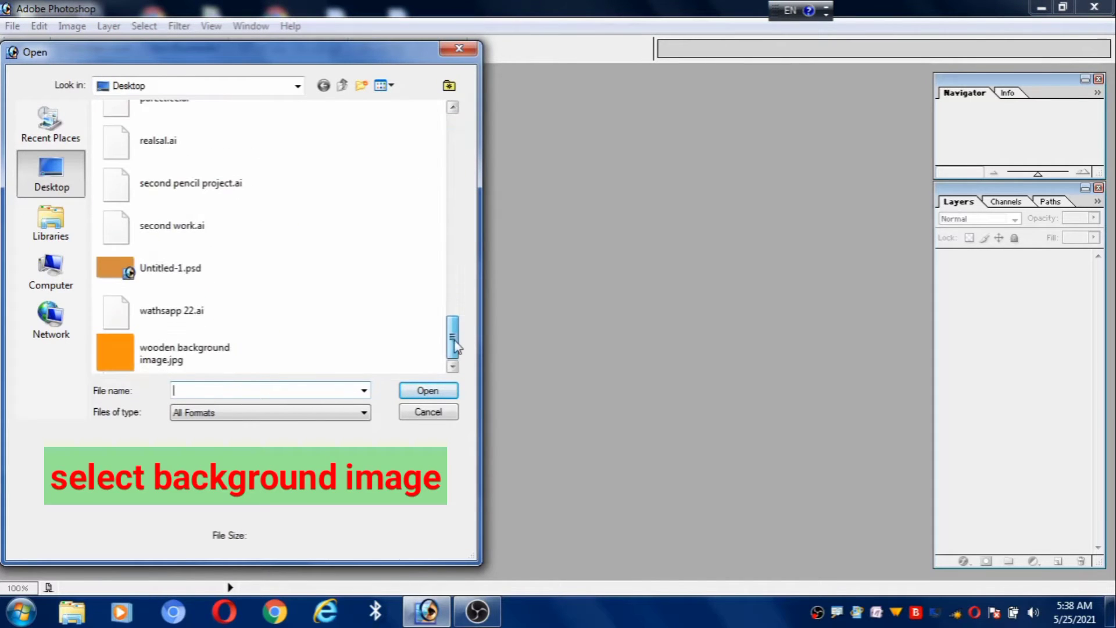
left_click(211, 364)
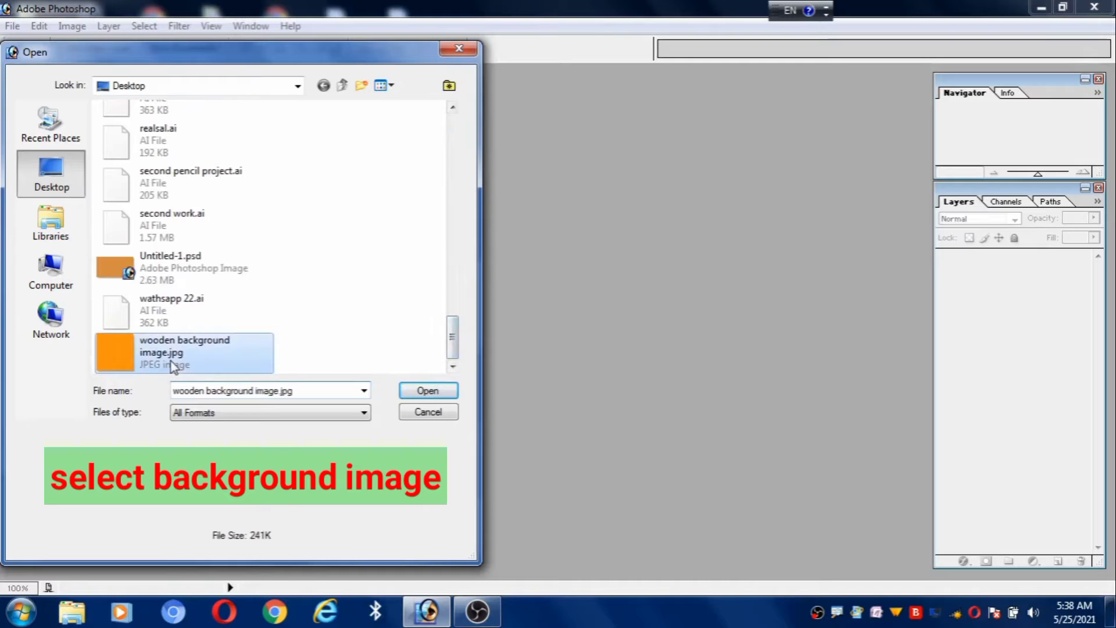
left_click(426, 392)
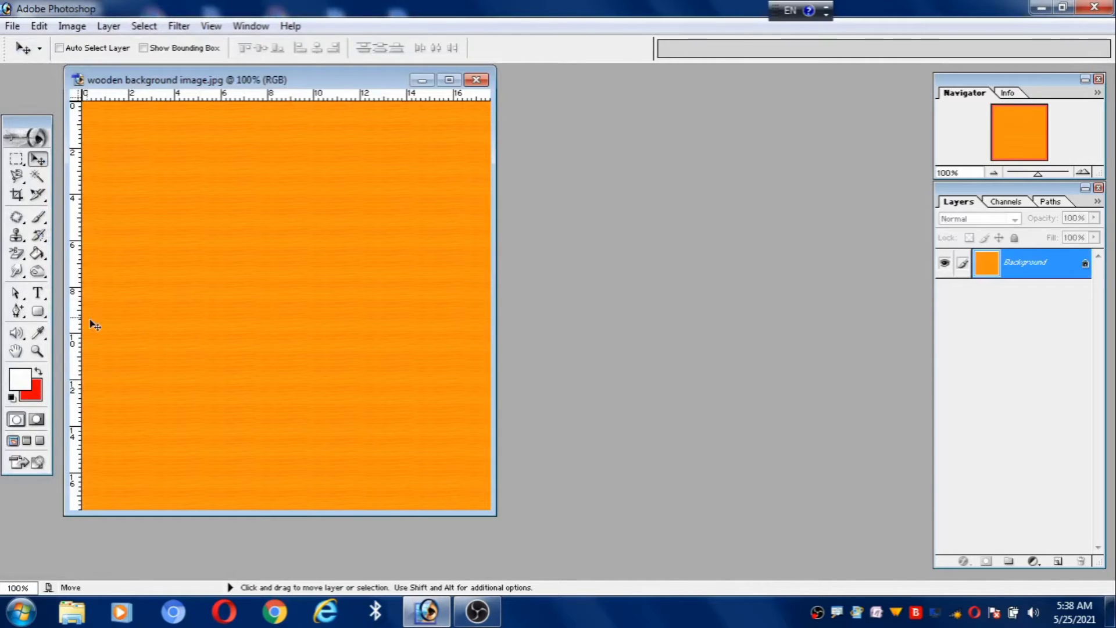
Step: Add the word "Text" in white 72 pt Arial Bold on the wooden background
left_click(41, 294)
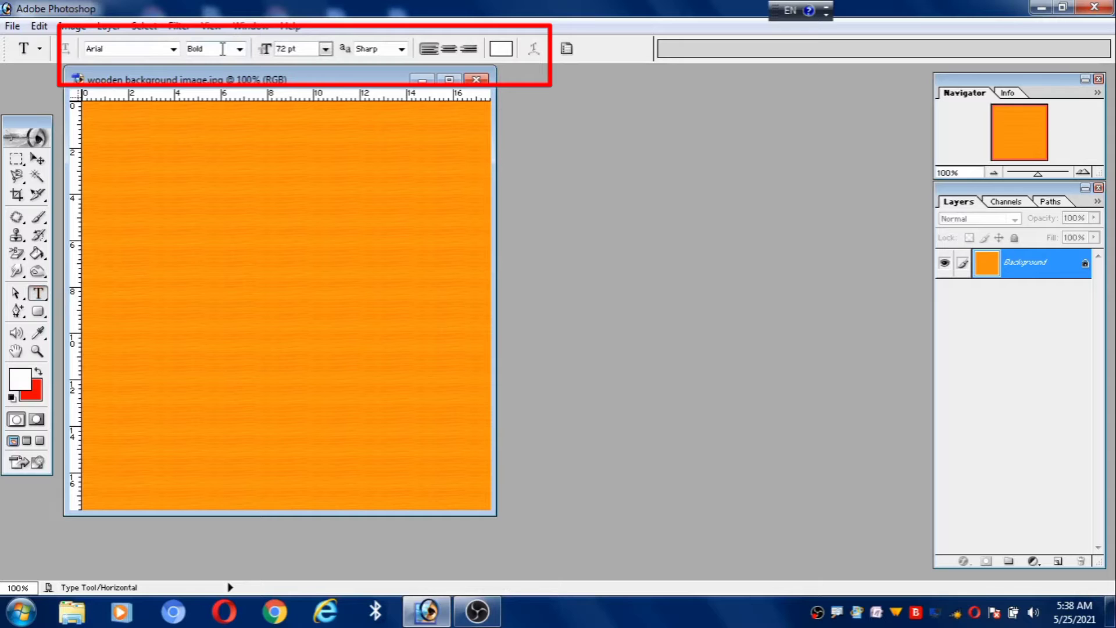
left_click(177, 284)
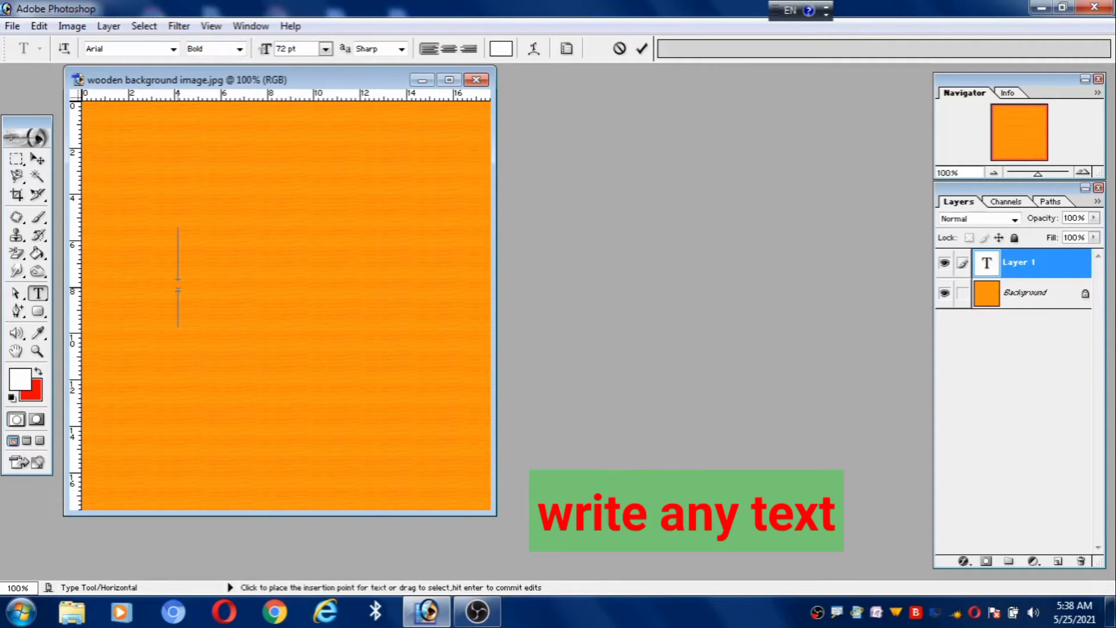
type("T")
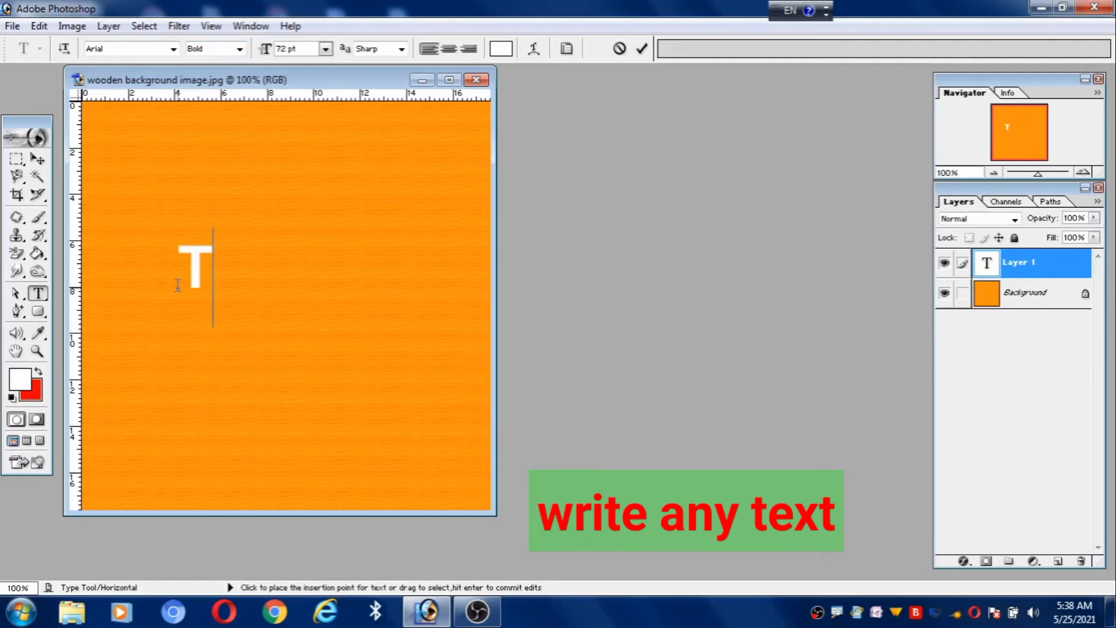
type("ext")
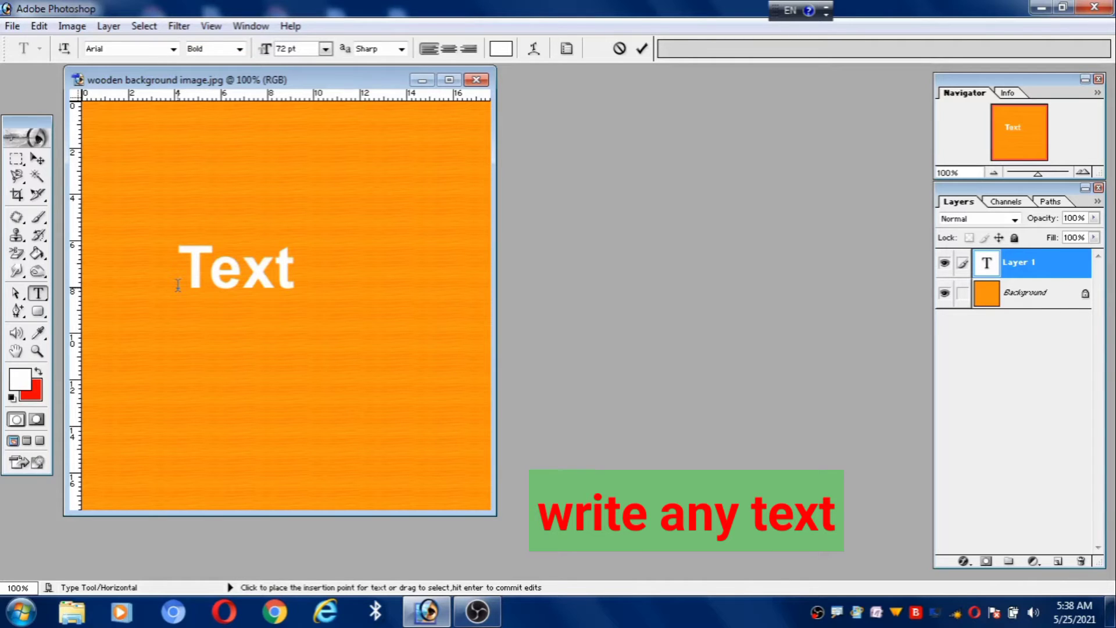
left_click(37, 159)
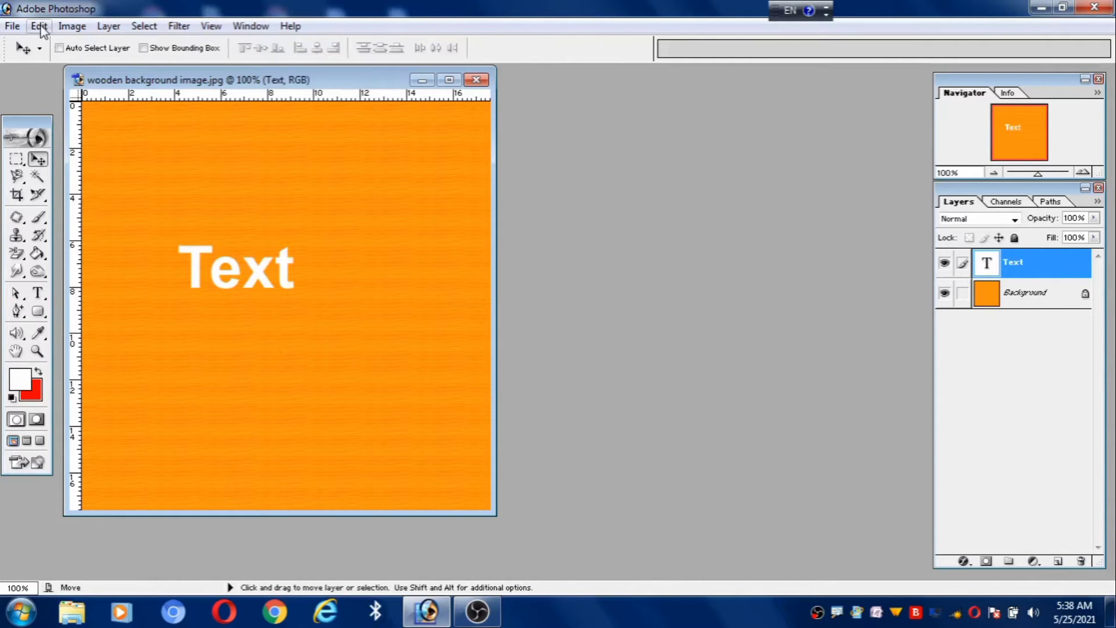
Step: Free-transform the word, moving it toward the horizontal centre and scaling it proportionally to about 302.6%, and apply the transformation
left_click(41, 26)
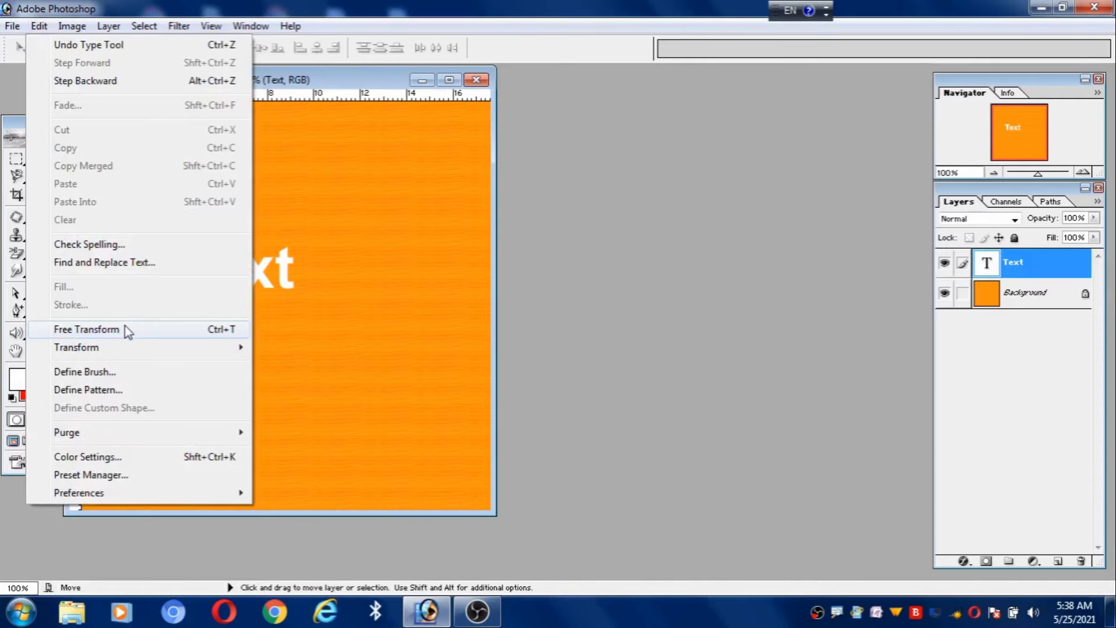
left_click(129, 328)
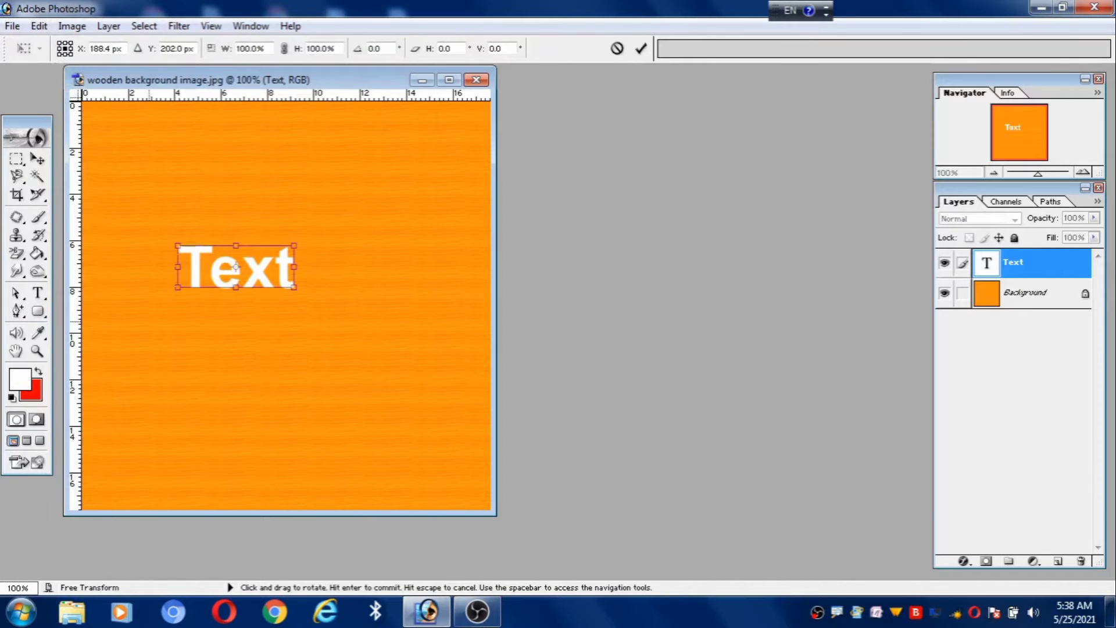
left_click_drag(229, 281, 254, 282)
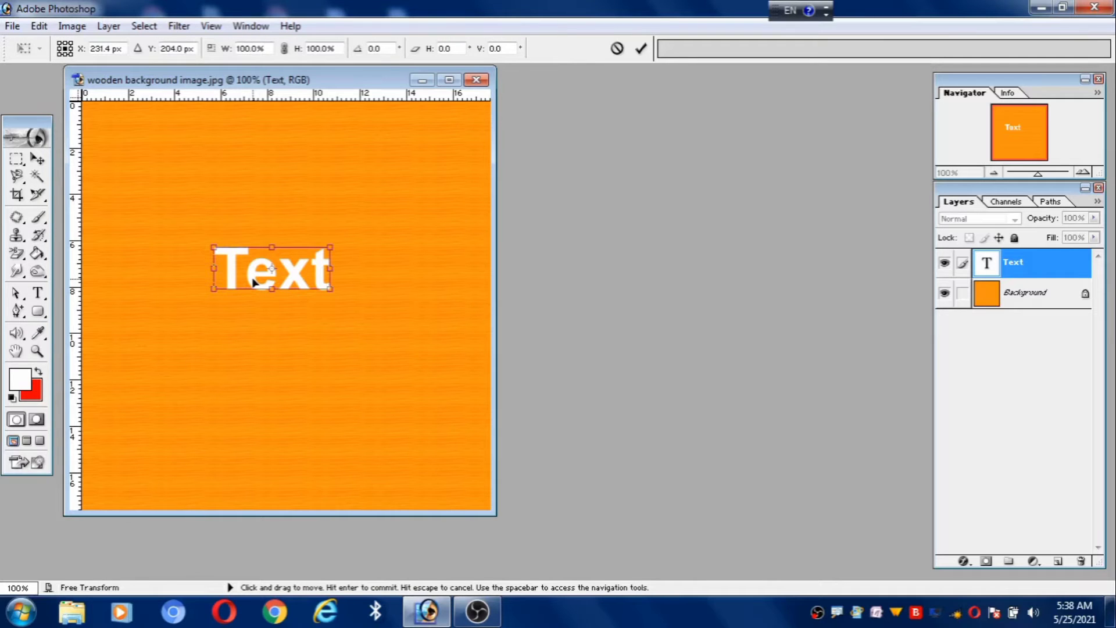
left_click_drag(254, 281, 254, 284)
left_click_drag(332, 295, 440, 371)
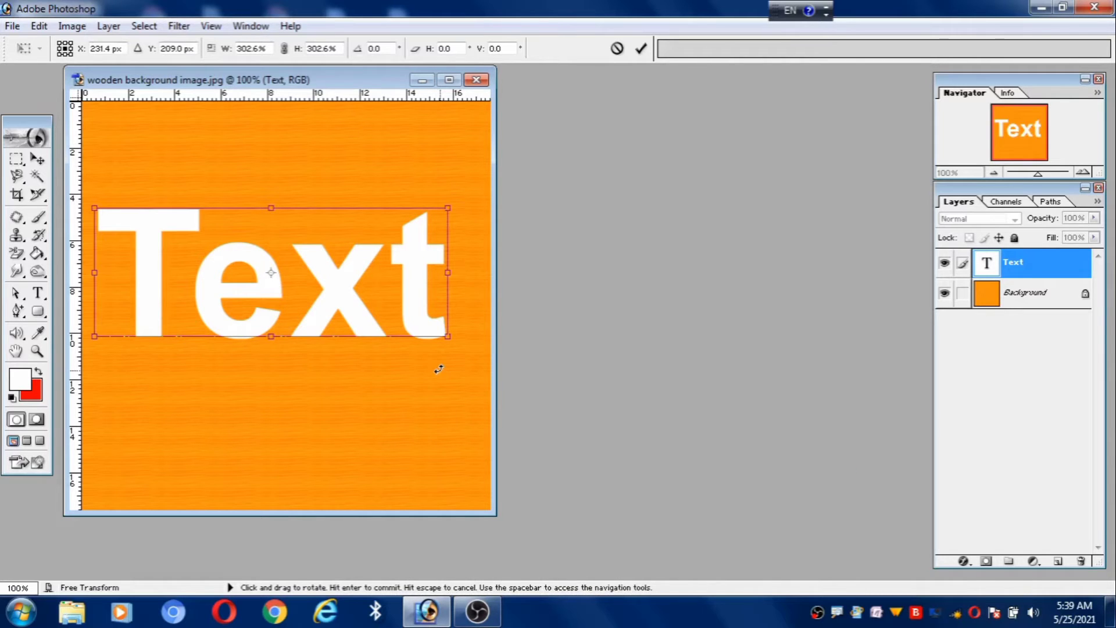
key("v")
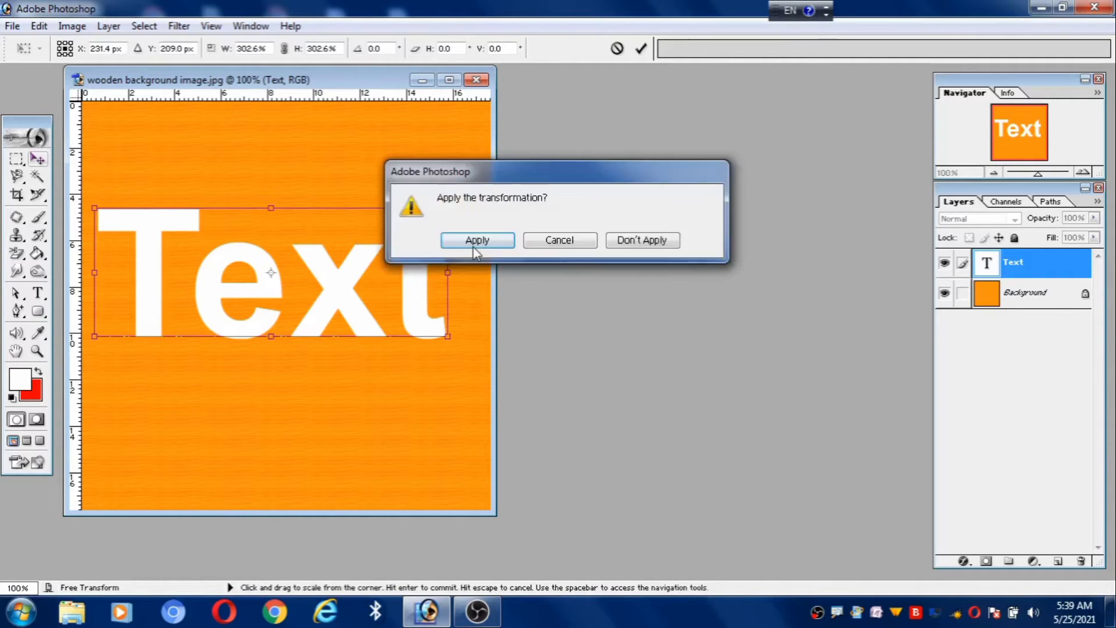
left_click(476, 243)
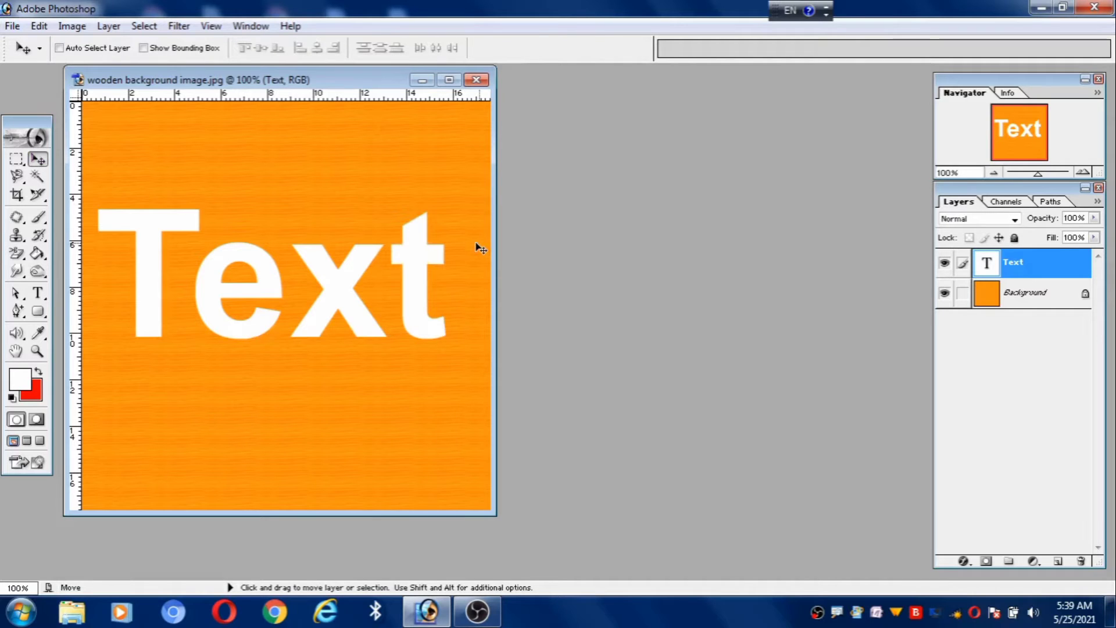
Step: Add a red stroke layer effect with a size of 3 px around the text
double_click(1078, 266)
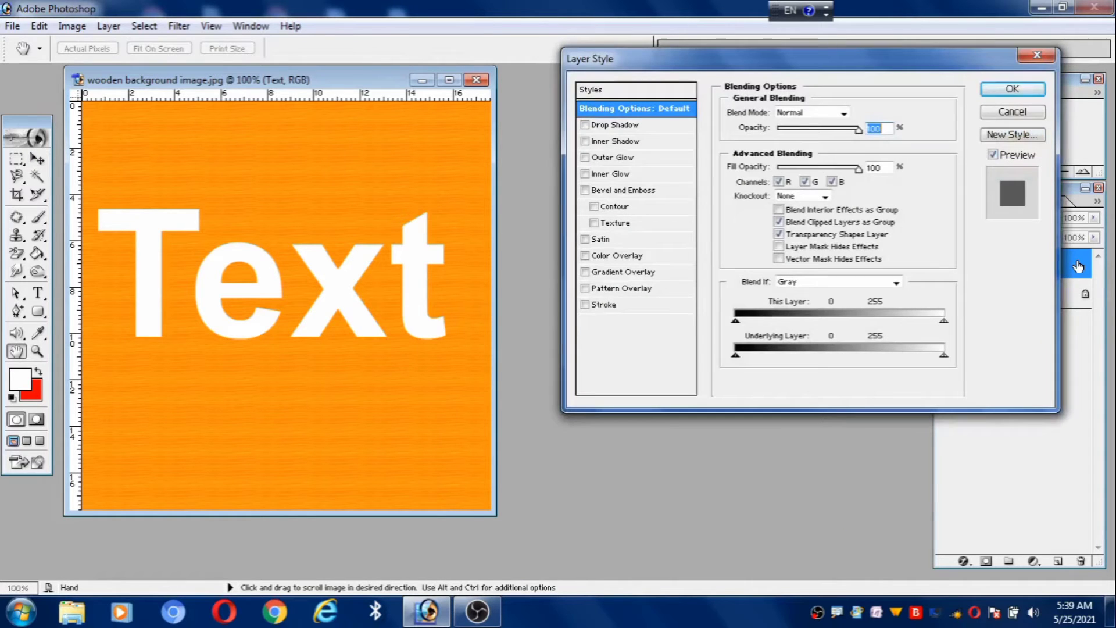
left_click(616, 305)
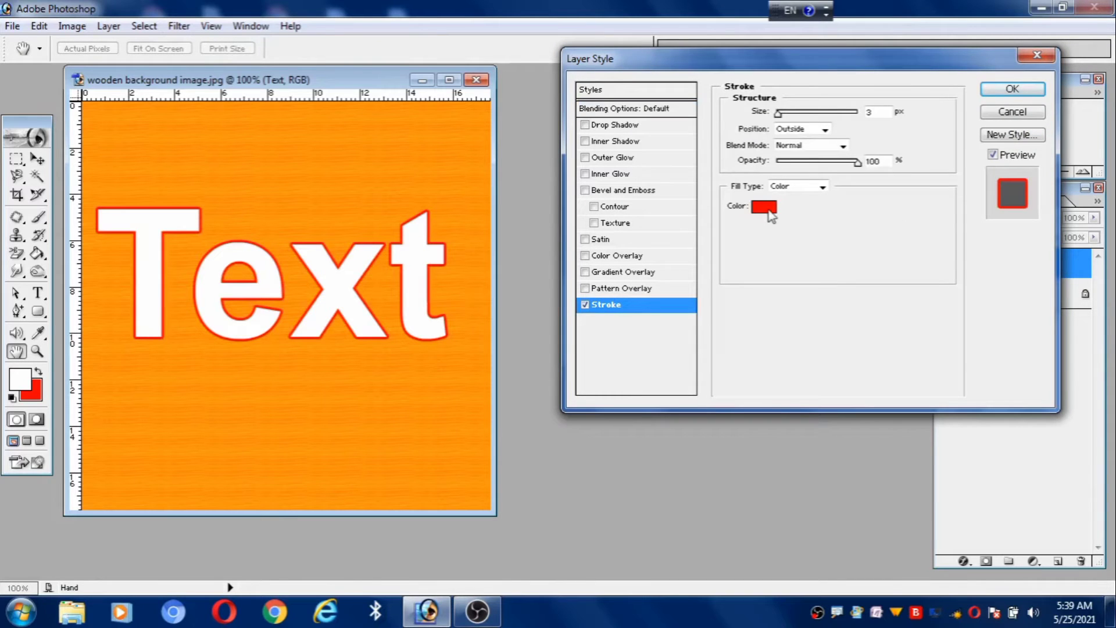
double_click(871, 113)
left_click(880, 112)
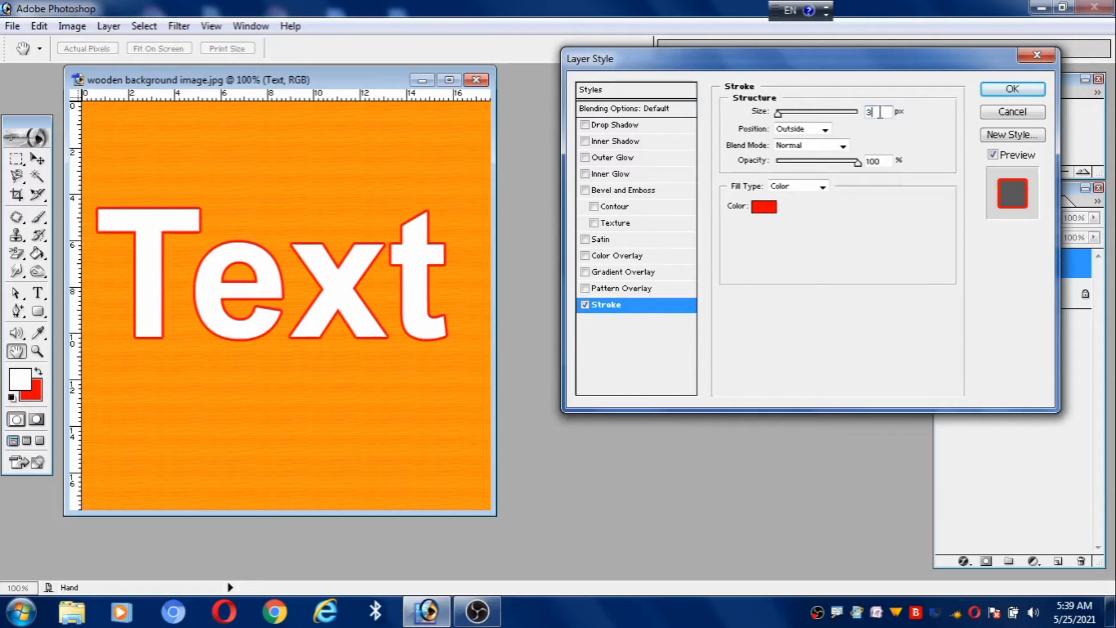
Step: Try the Gradient and Pattern fill types on the text's stroke
left_click(822, 187)
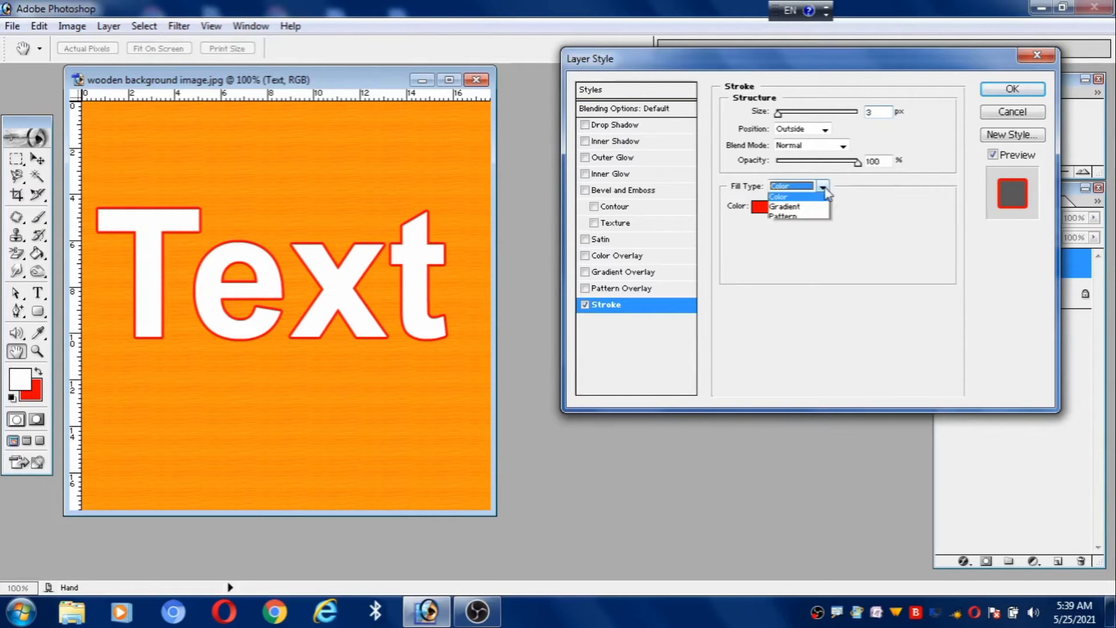
left_click(804, 208)
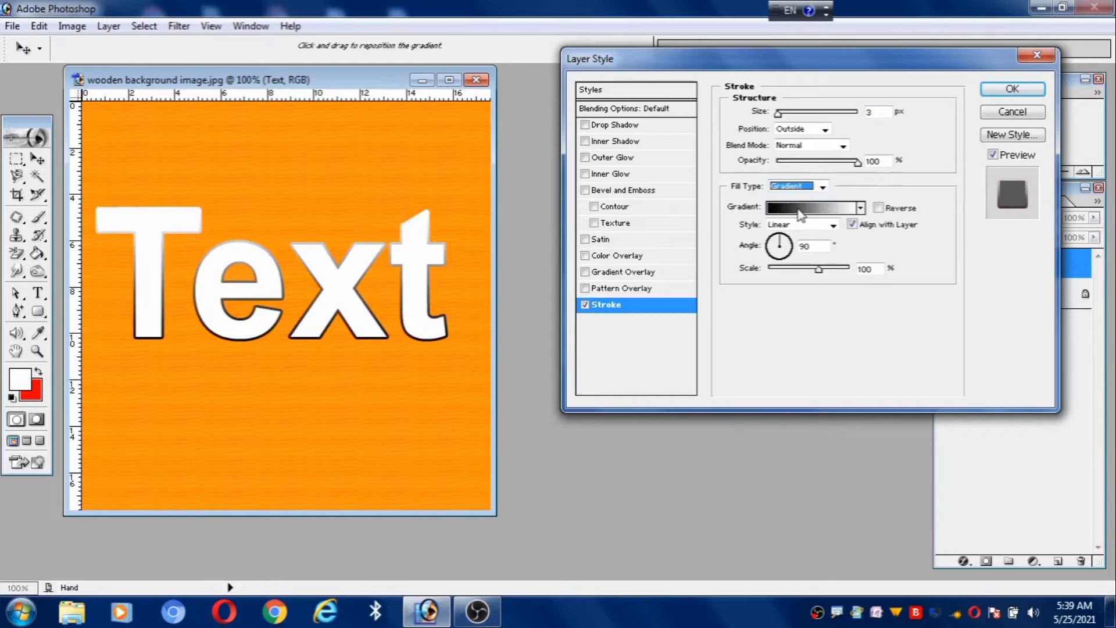
left_click(823, 187)
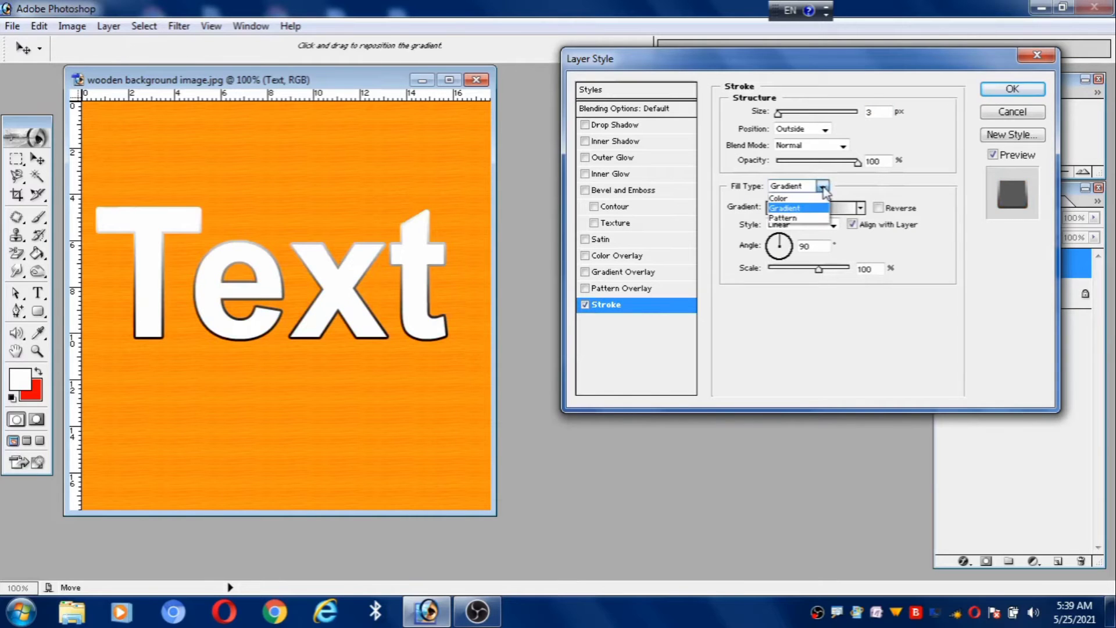
left_click(800, 216)
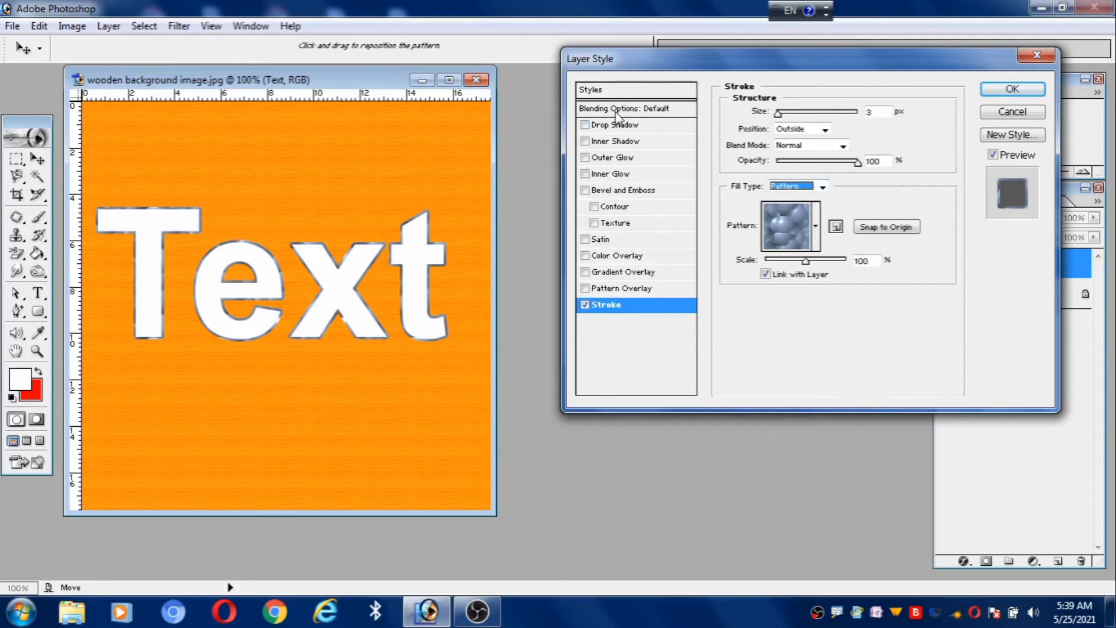
Step: Set the text layer's fill opacity to 0% and add a drop shadow with distance 16 px, size 11 px and spread 6%
left_click(674, 109)
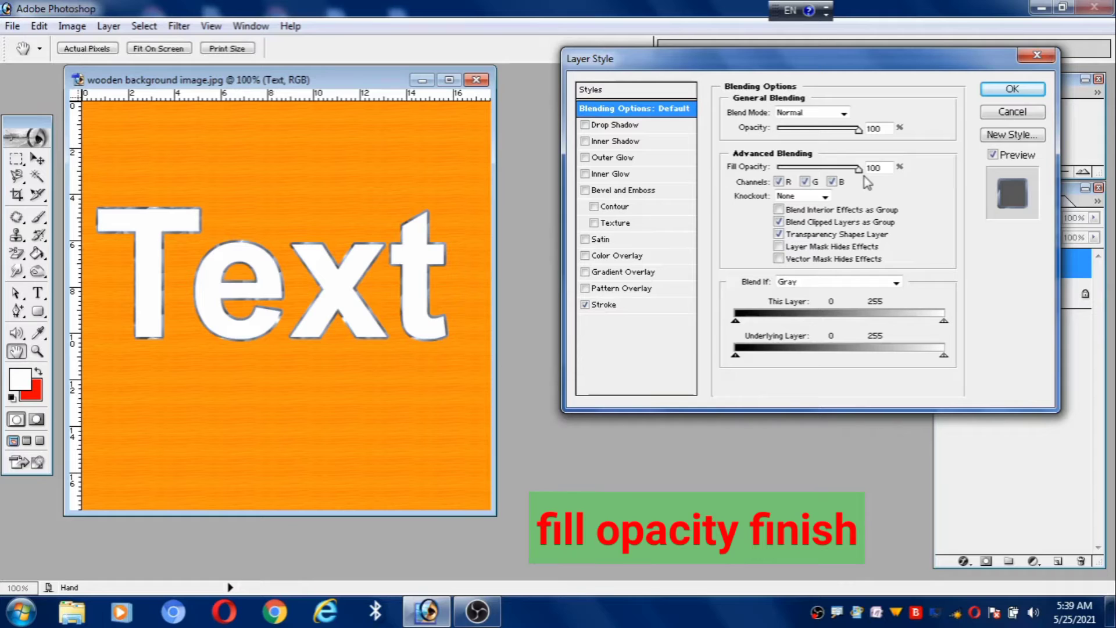
left_click_drag(858, 168, 764, 170)
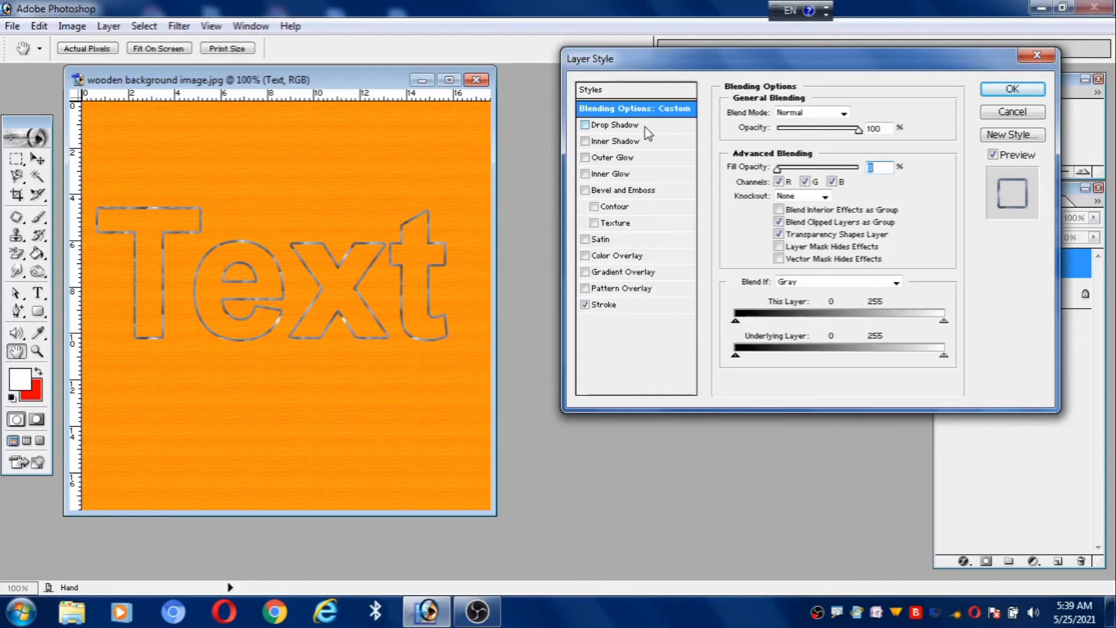
left_click(586, 124)
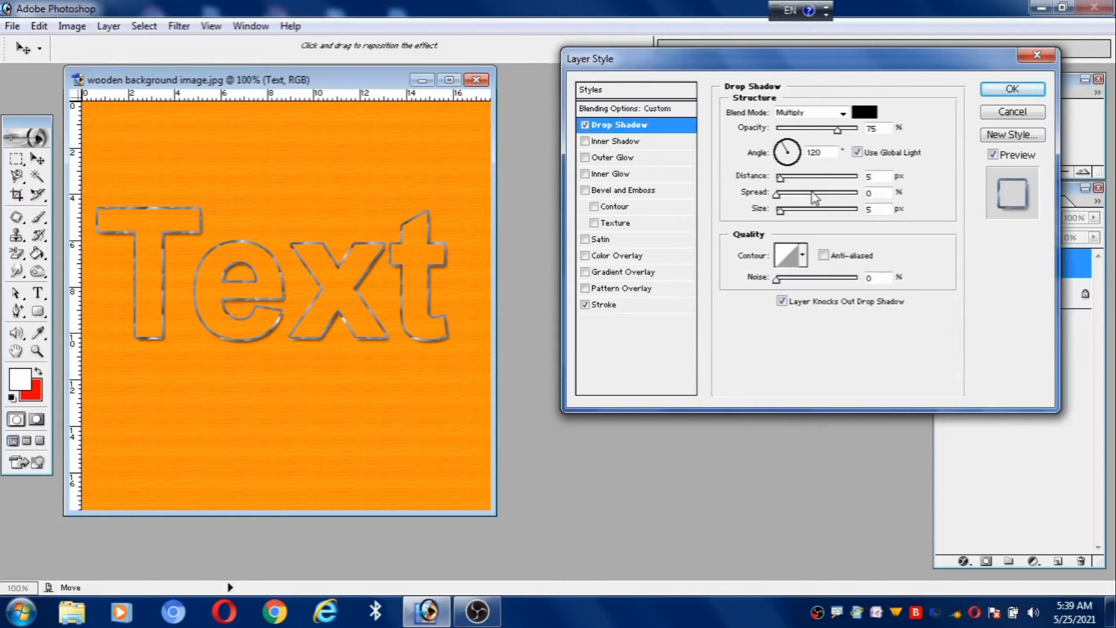
left_click(866, 176)
type("16")
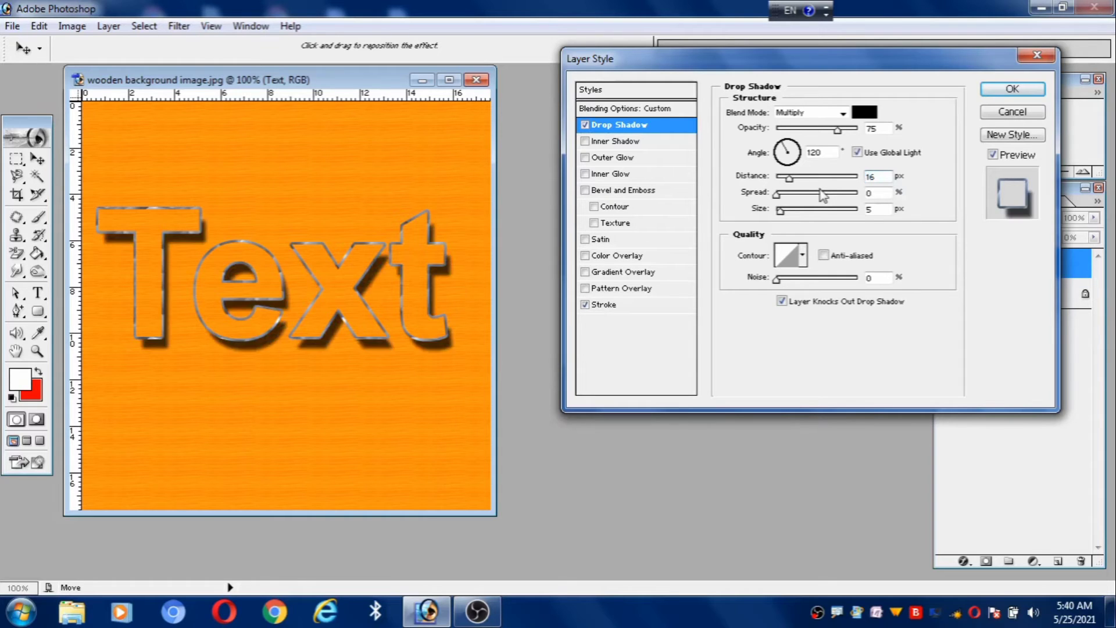
double_click(876, 209)
type("11")
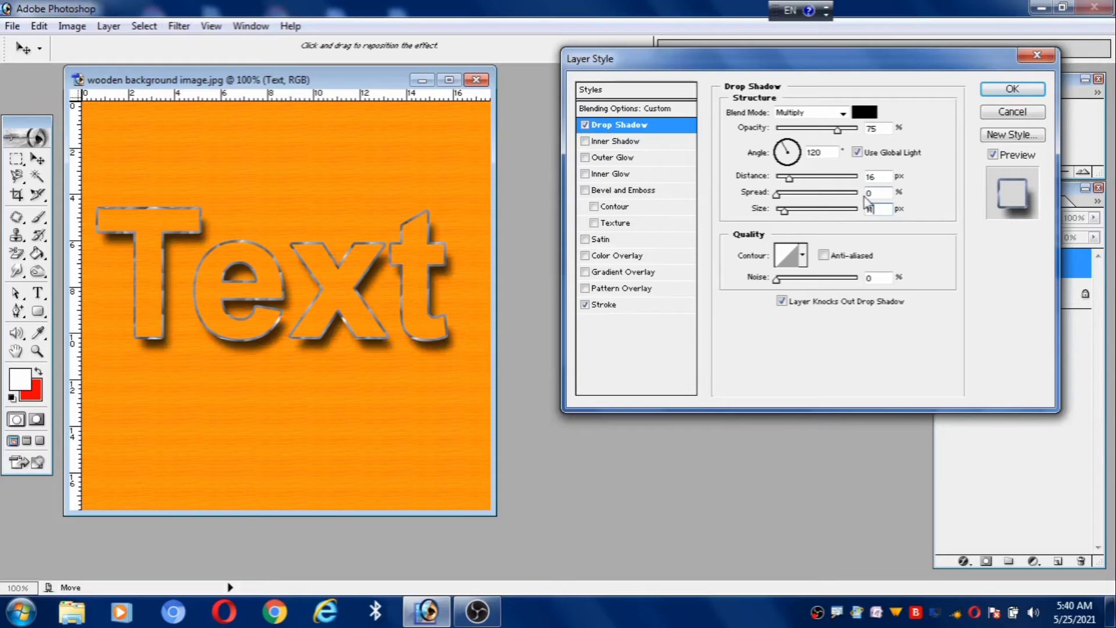
key("shift+Tab")
type("6")
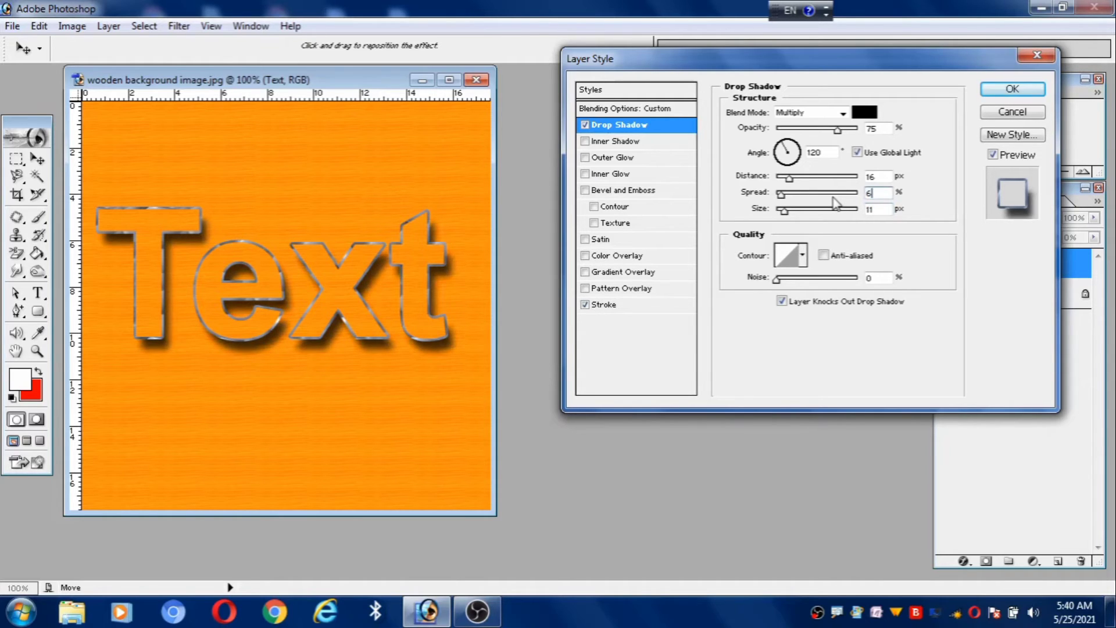
Step: Set the drop shadow's angle to 45° and its color to orange
double_click(815, 153)
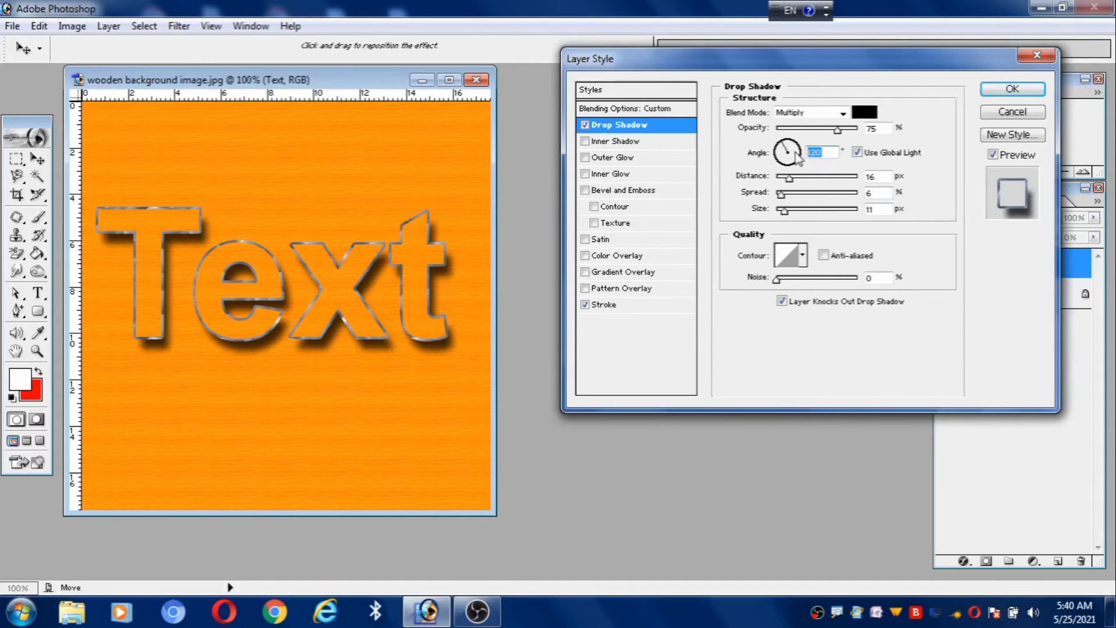
type("45")
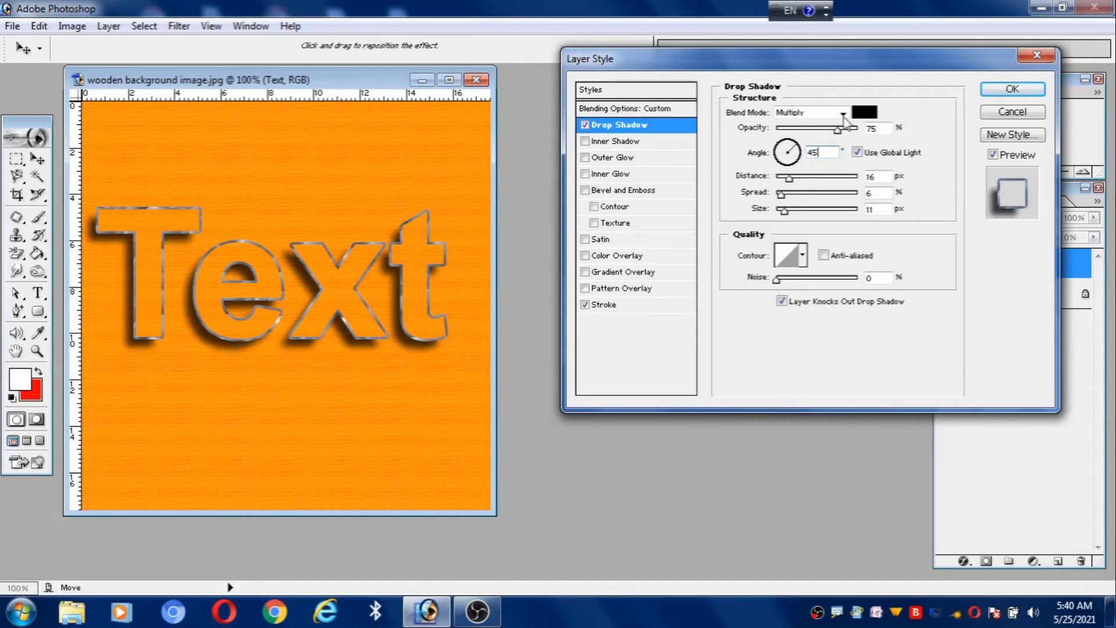
left_click(869, 112)
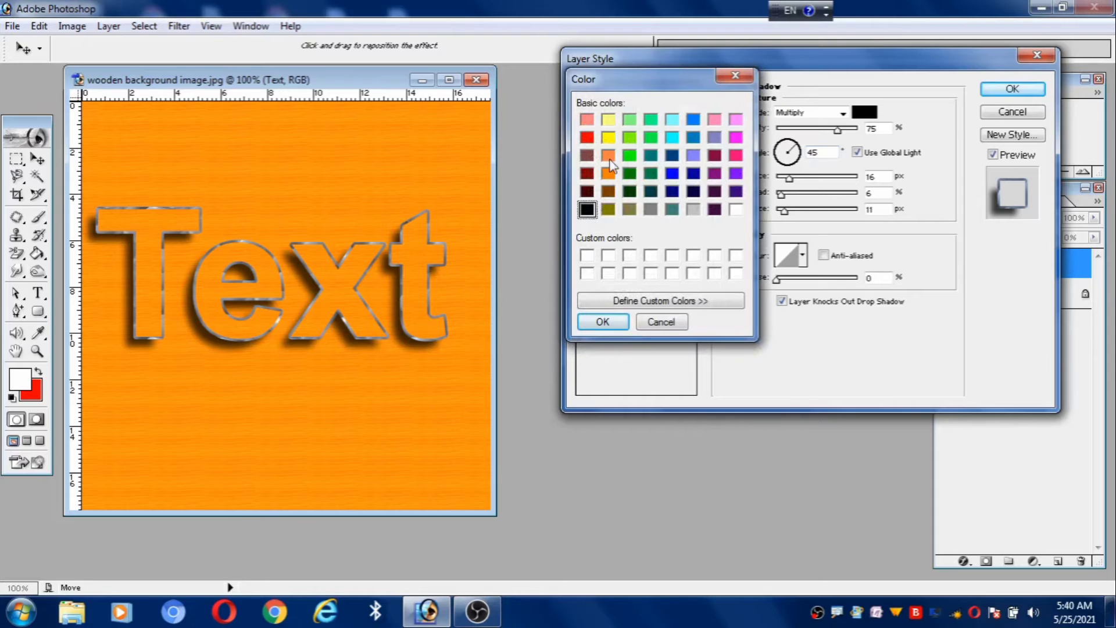
left_click(608, 173)
left_click(603, 323)
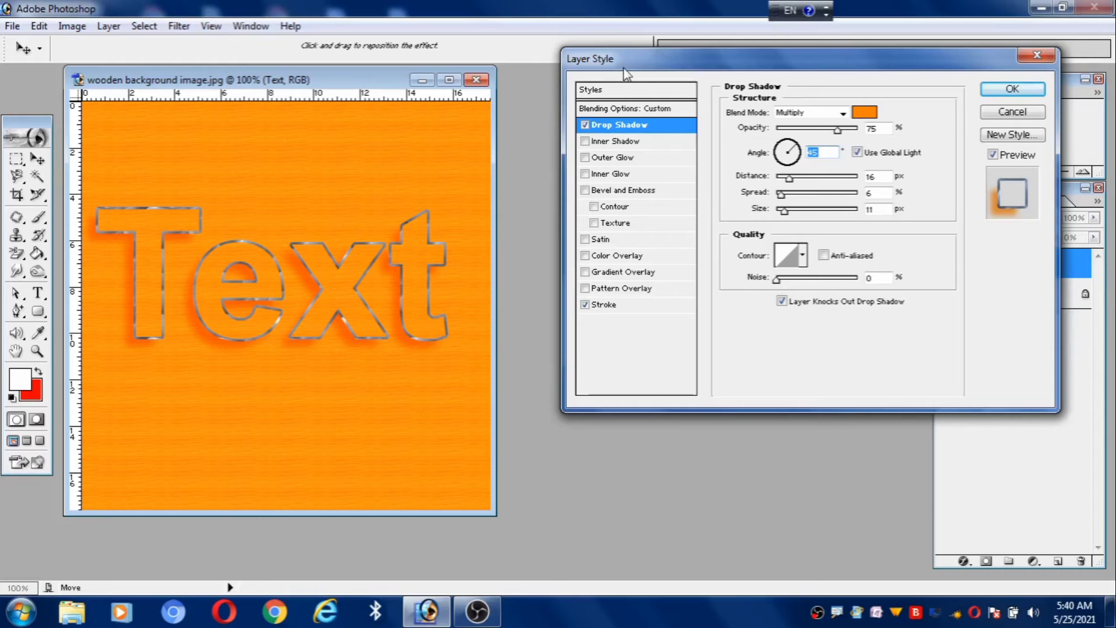
Step: Set the stroke's fill type to Color
left_click(604, 304)
left_click(822, 186)
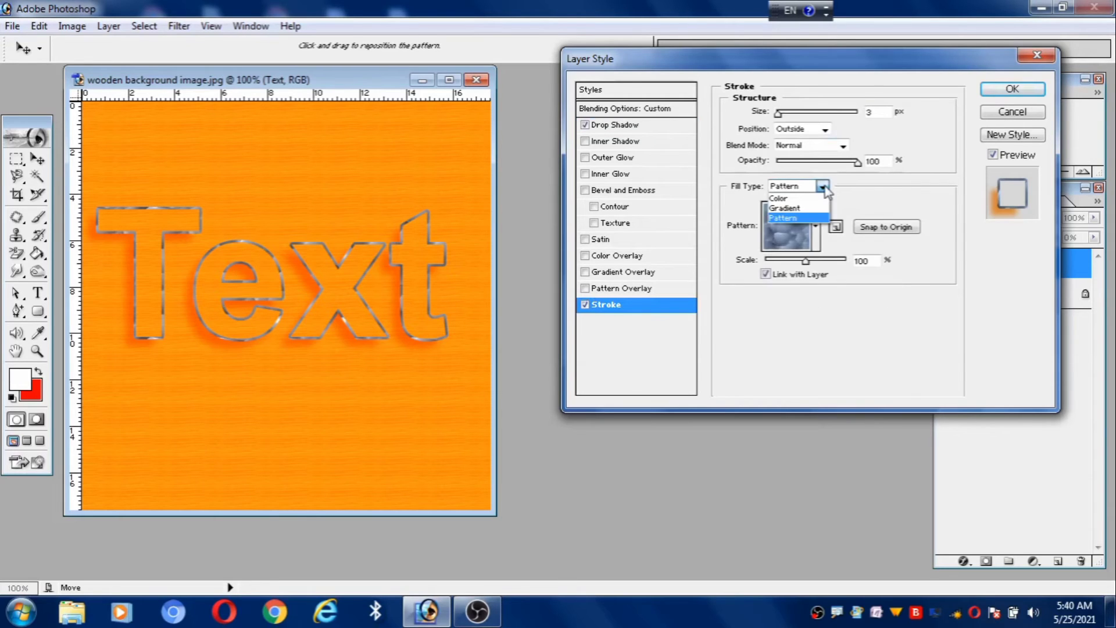
left_click(796, 198)
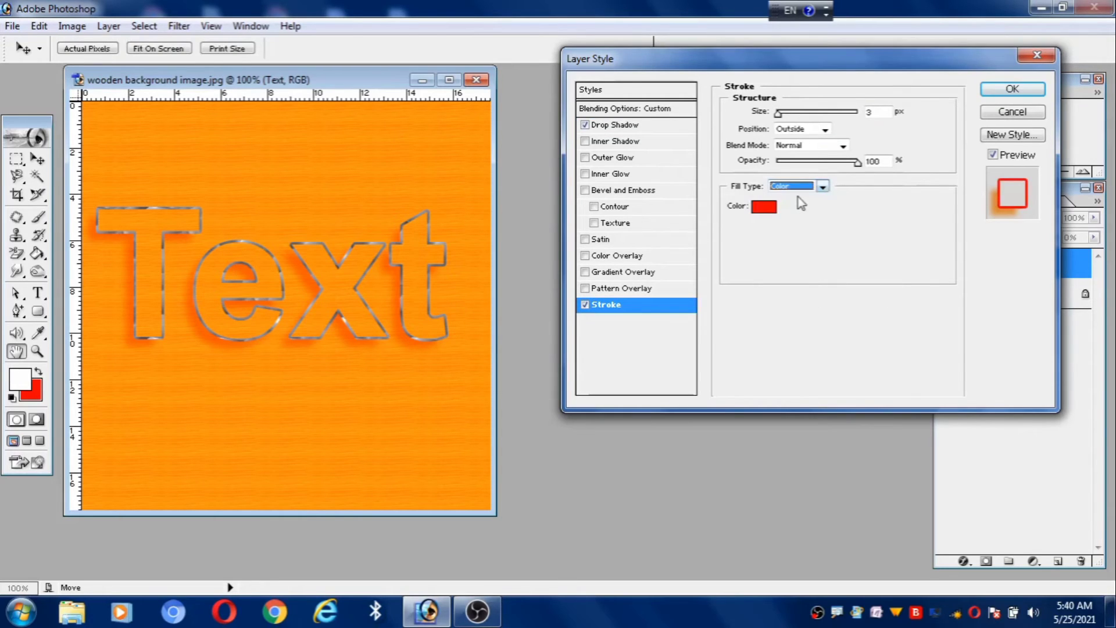
Step: Set the text stroke's color to green
left_click(770, 210)
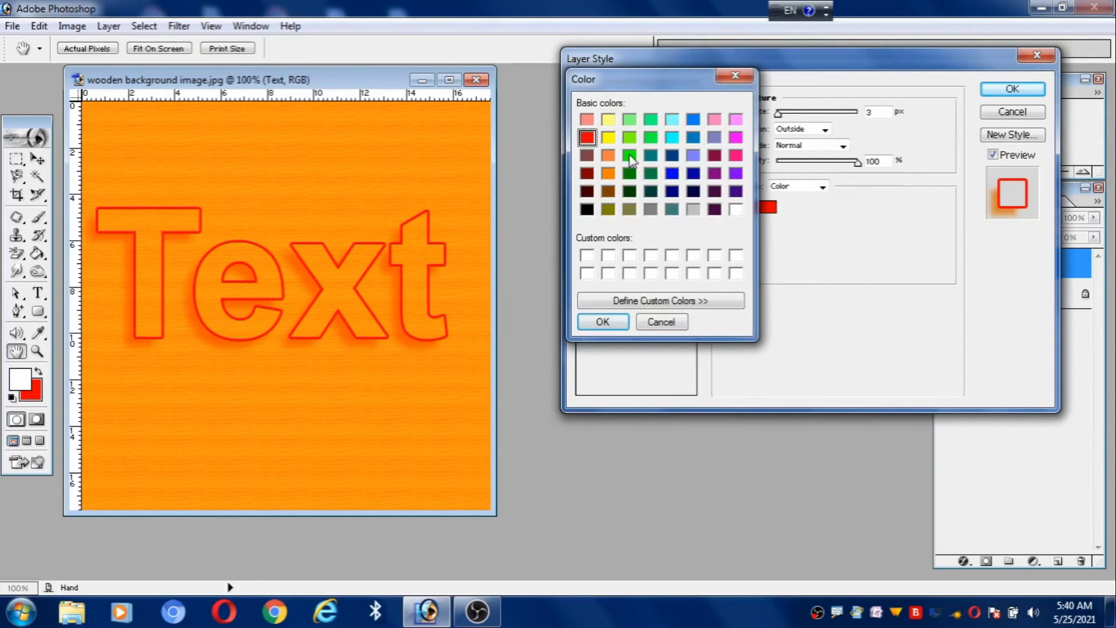
left_click(630, 157)
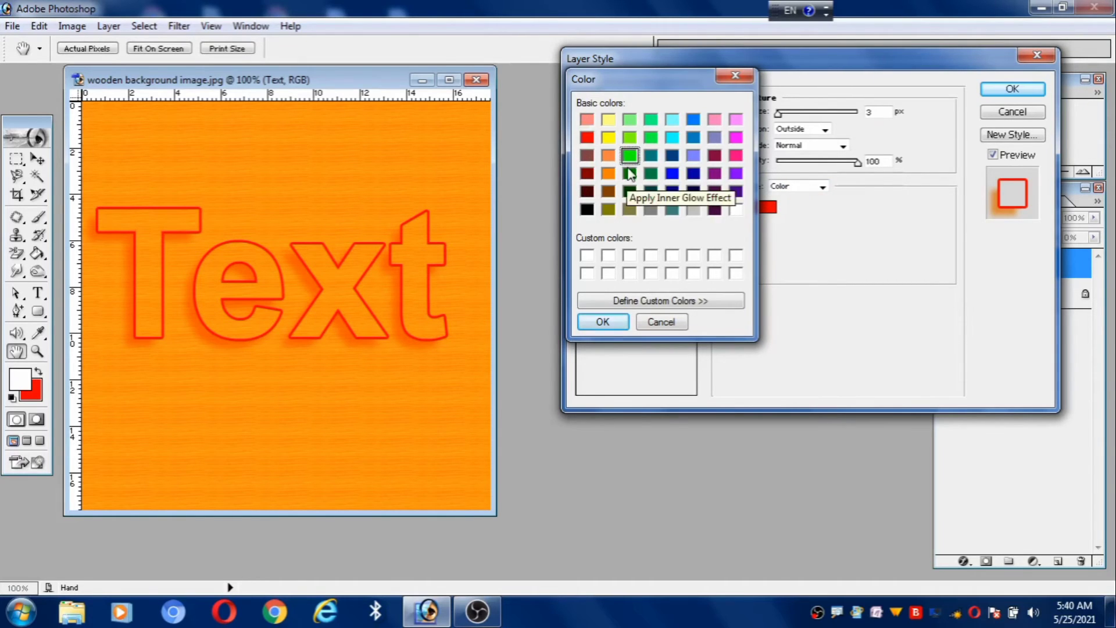
left_click(602, 323)
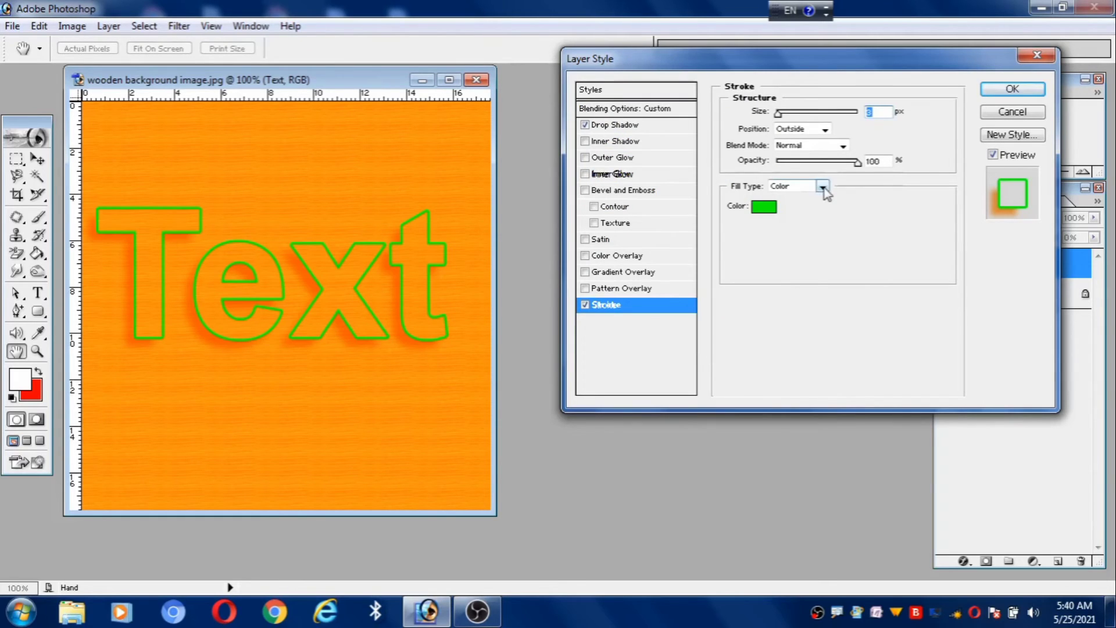
Step: Switch the stroke's fill type to Gradient and try several gradient presets, ending with the black-to-white one
left_click(823, 188)
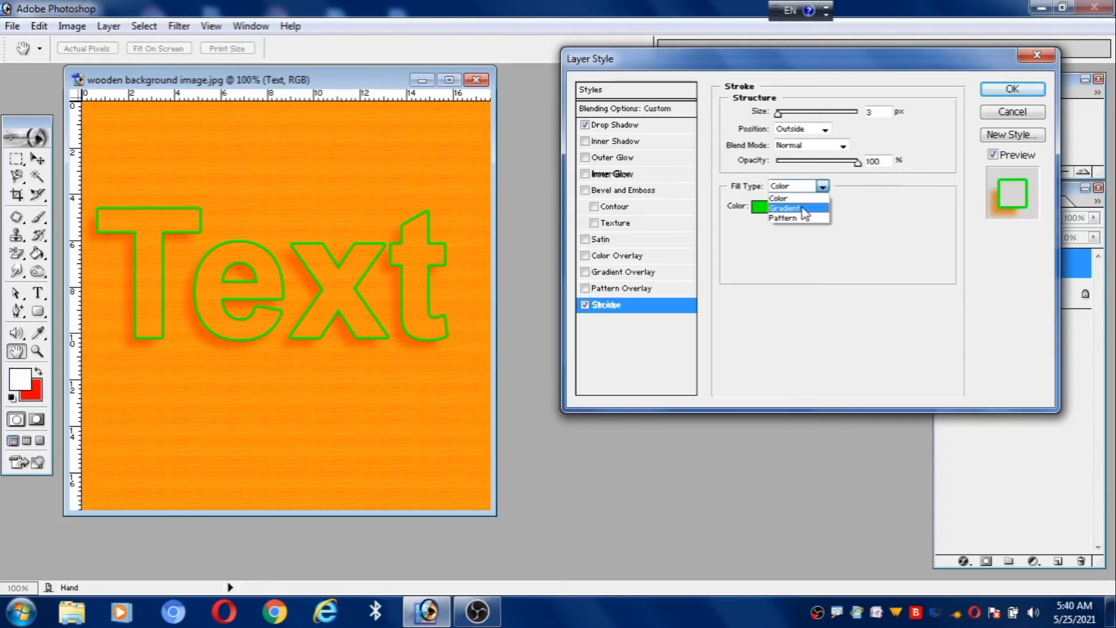
left_click(802, 208)
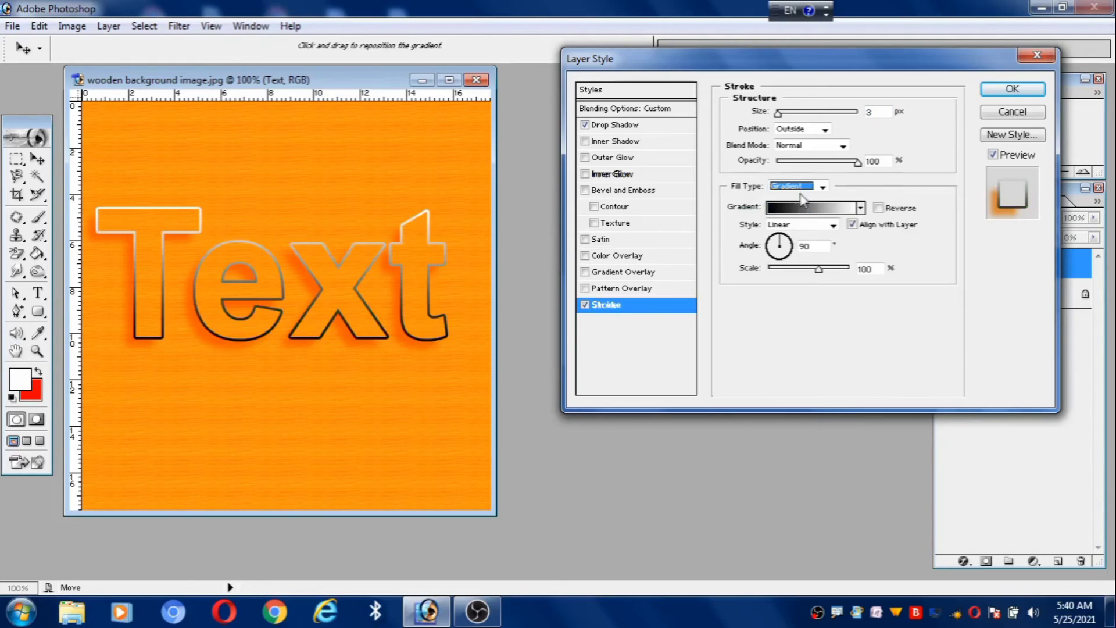
left_click(860, 208)
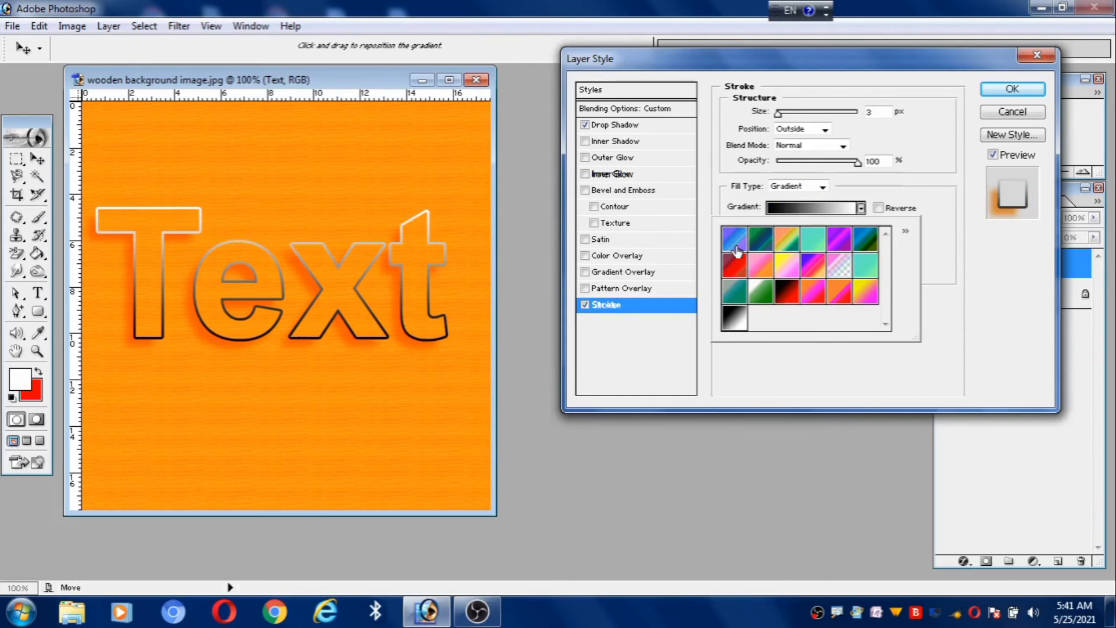
left_click(863, 295)
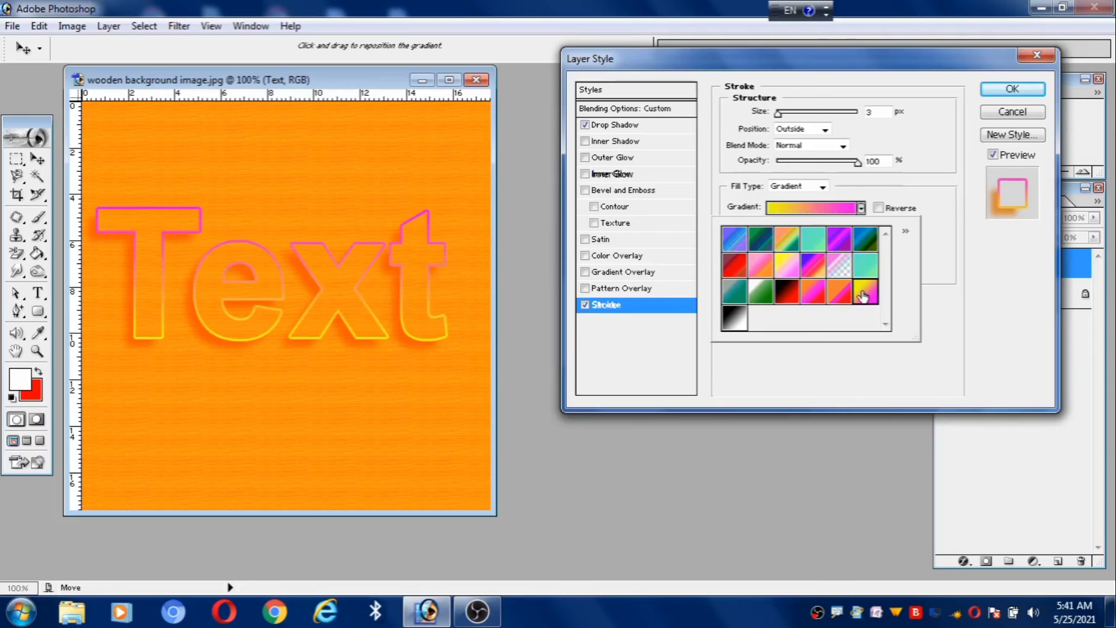
left_click(787, 268)
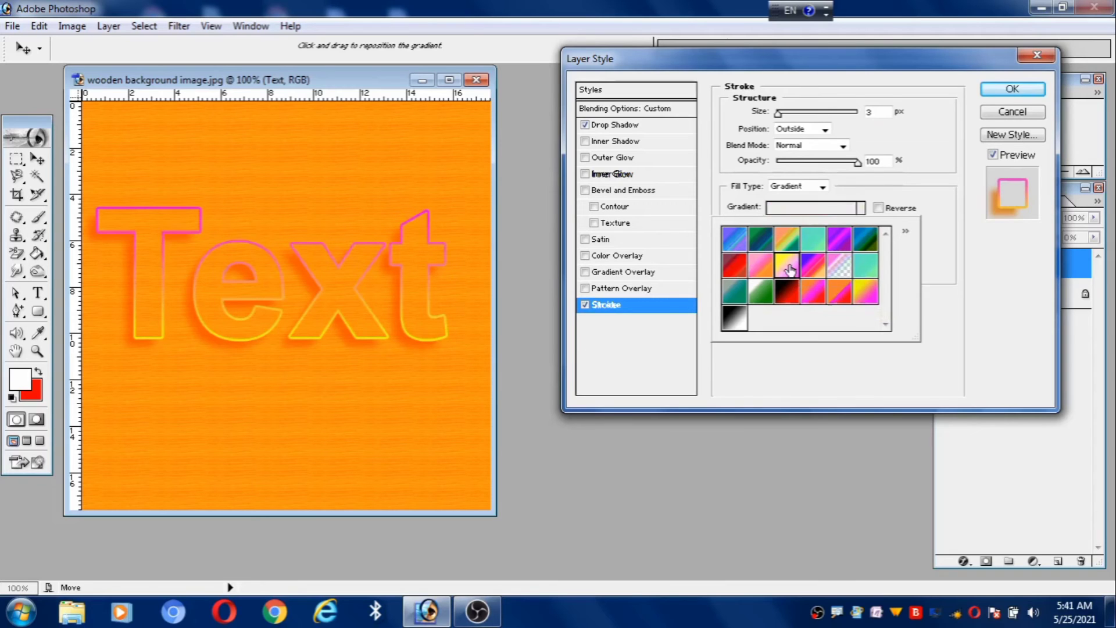
left_click(735, 246)
left_click(734, 320)
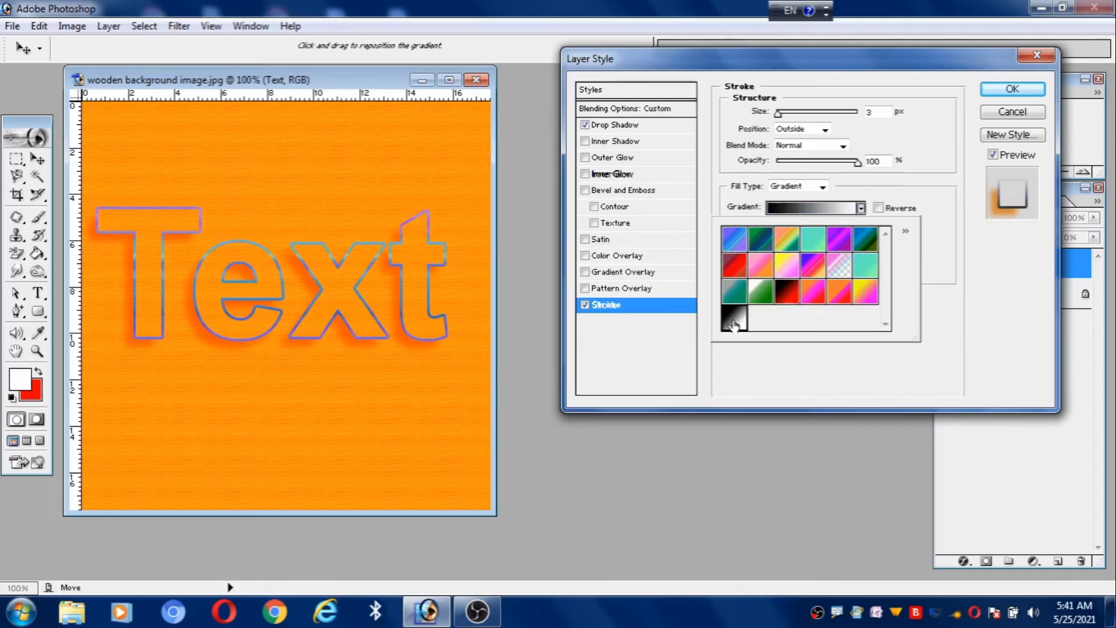
left_click(861, 209)
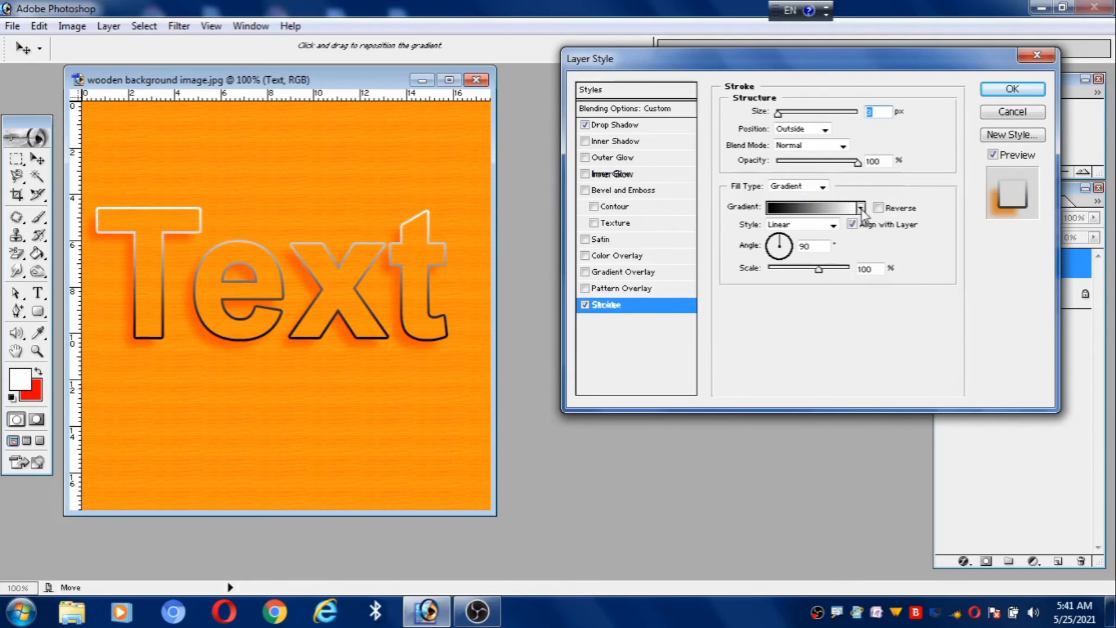
Step: Set the stroke gradient's style to Radial
left_click(833, 225)
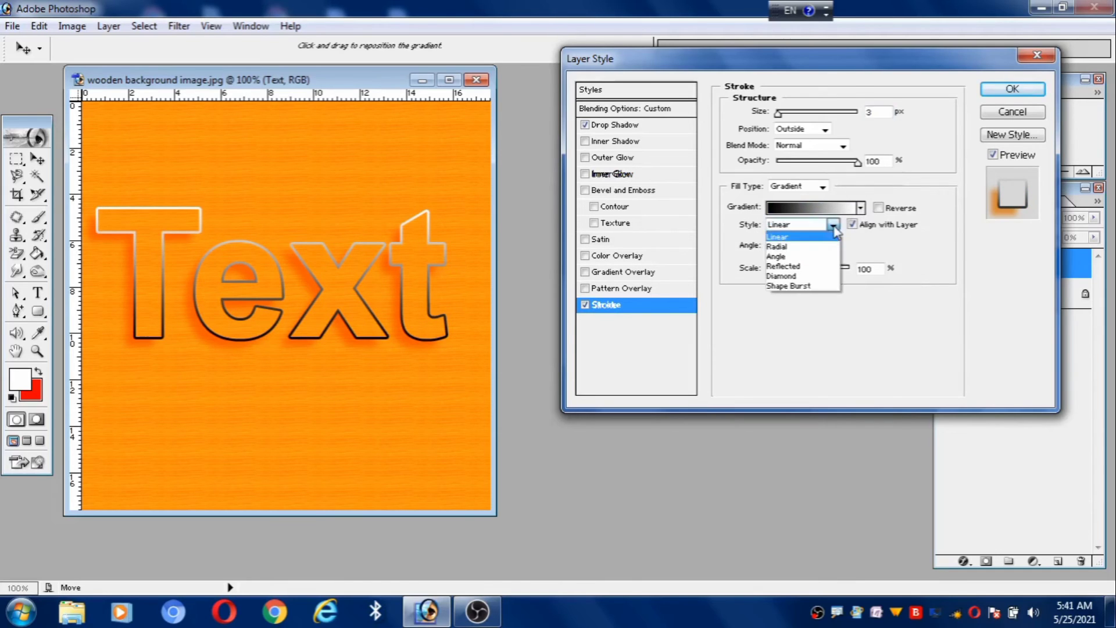
left_click(791, 248)
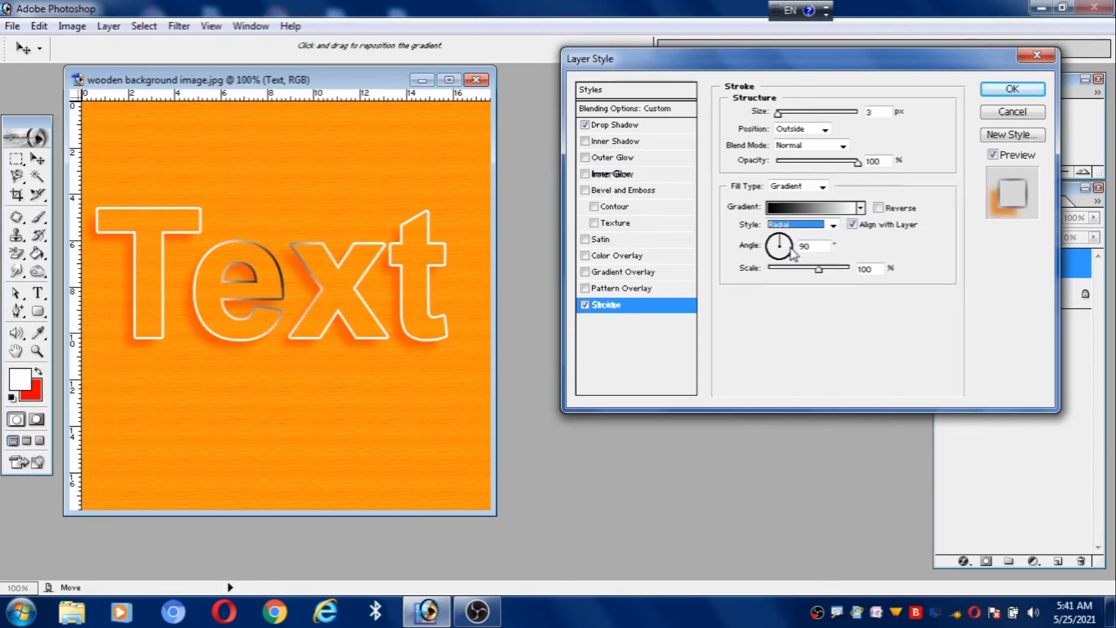
left_click(833, 227)
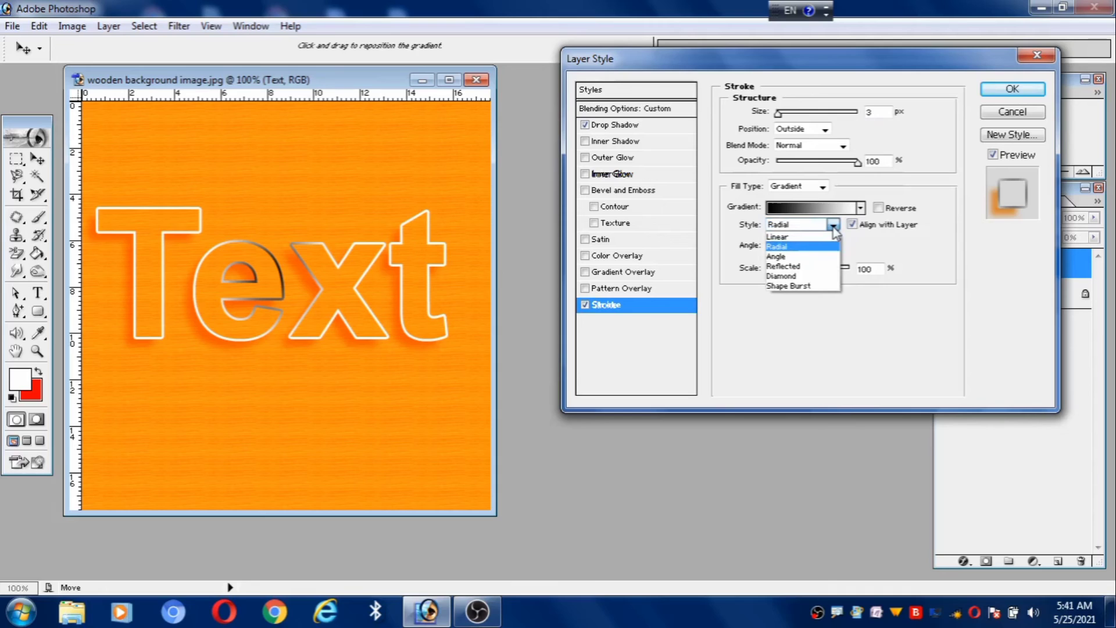
left_click(834, 227)
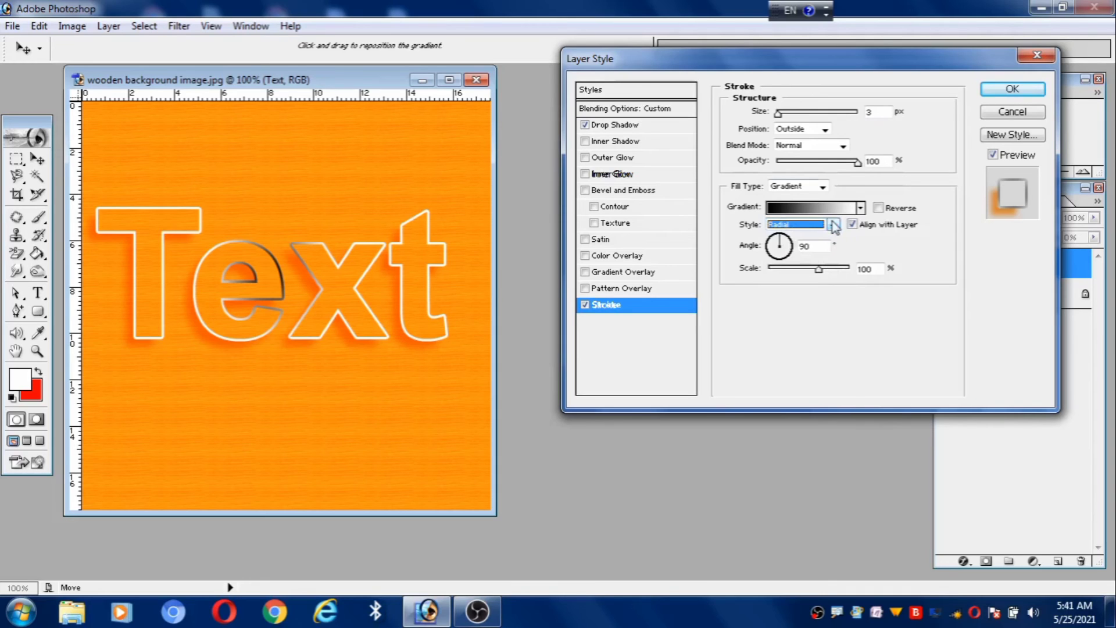
Step: Switch the stroke's fill type to Pattern and try several patterns, including the checkerboard and the multicolored one
left_click(822, 187)
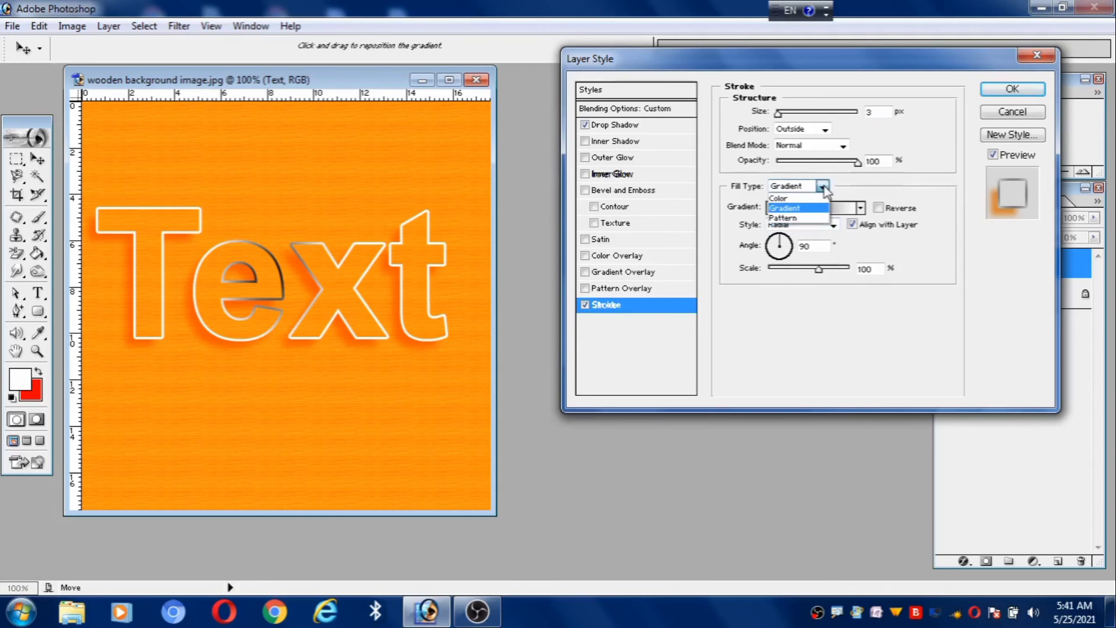
left_click(810, 218)
left_click(816, 228)
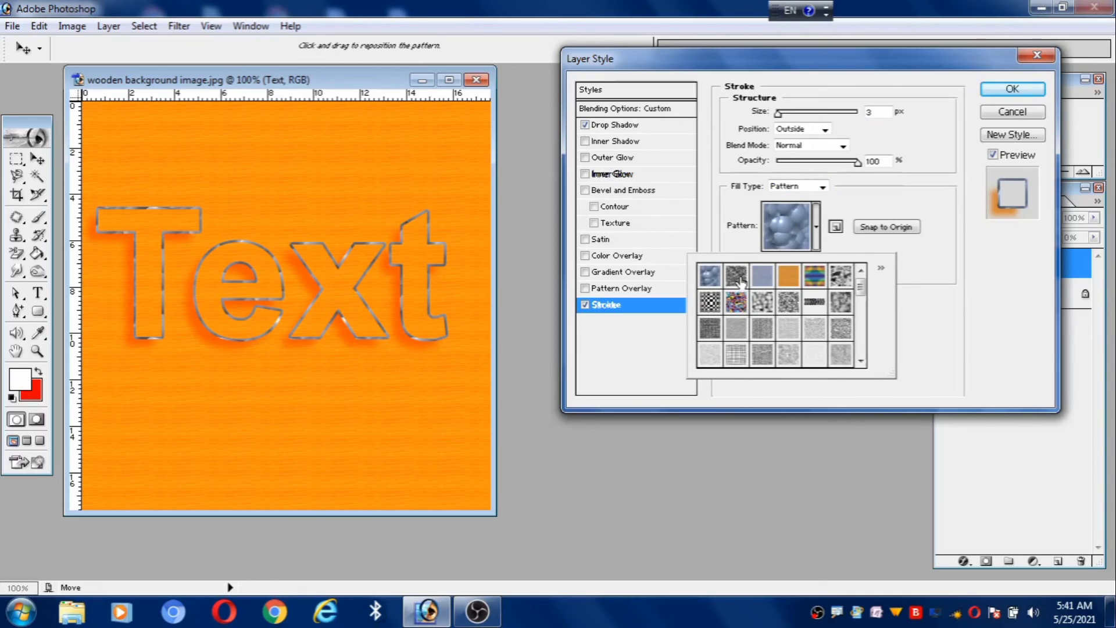
left_click(738, 280)
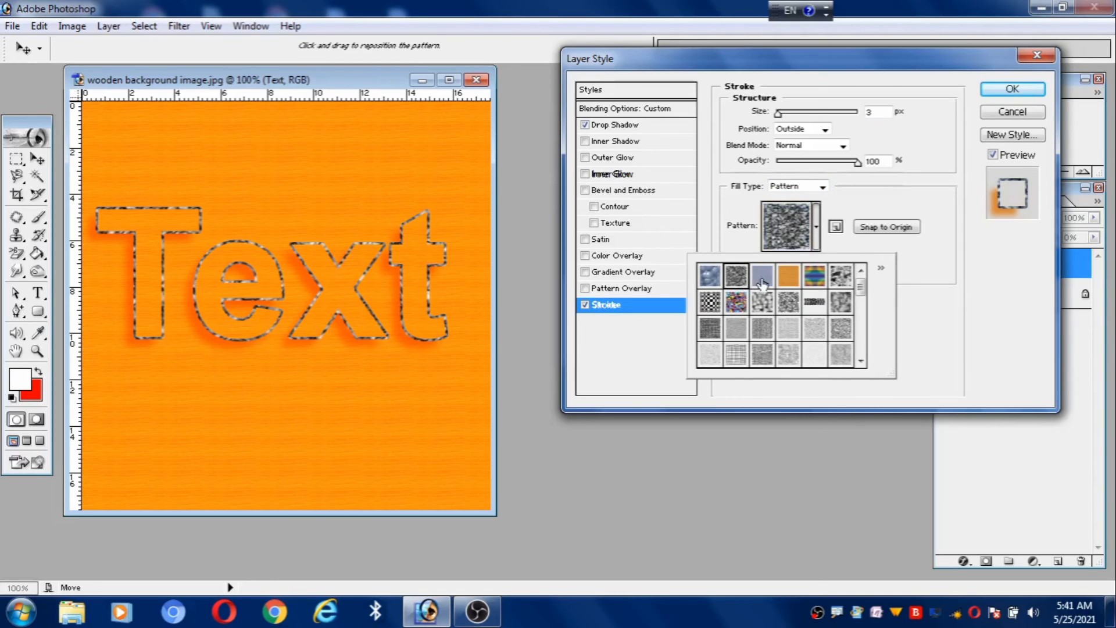
left_click(762, 282)
left_click(842, 279)
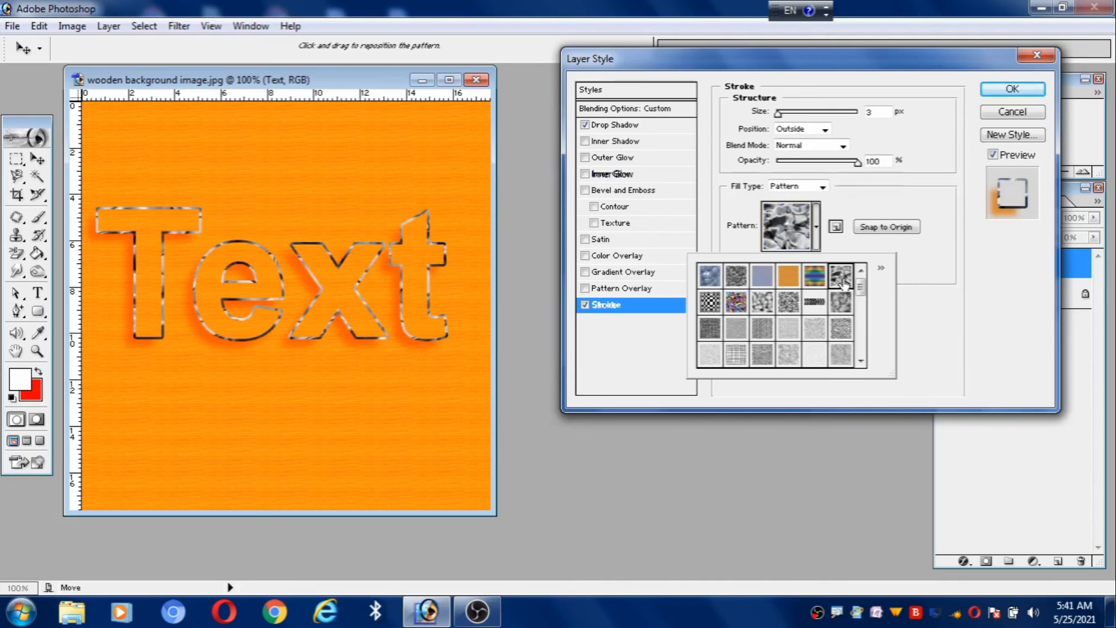
left_click(711, 304)
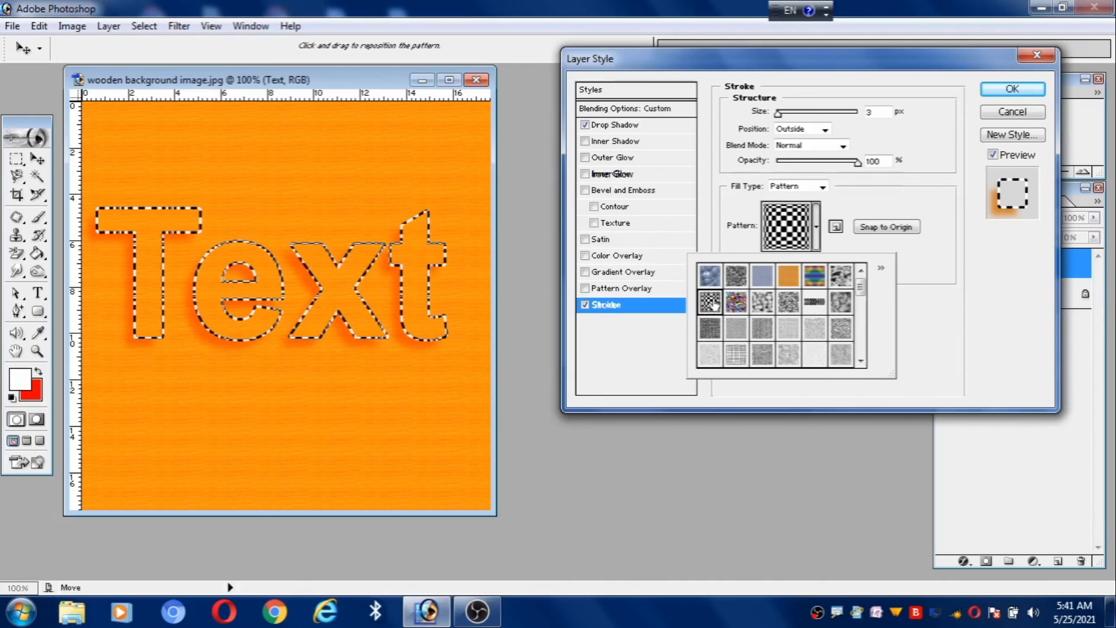
left_click(736, 301)
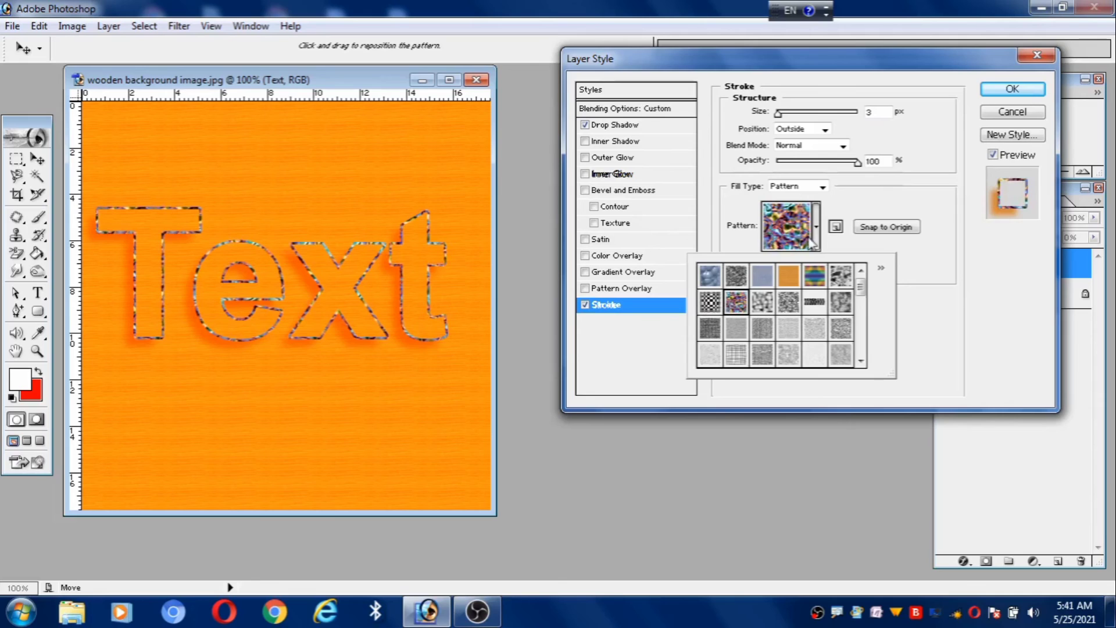
left_click(824, 189)
left_click(823, 187)
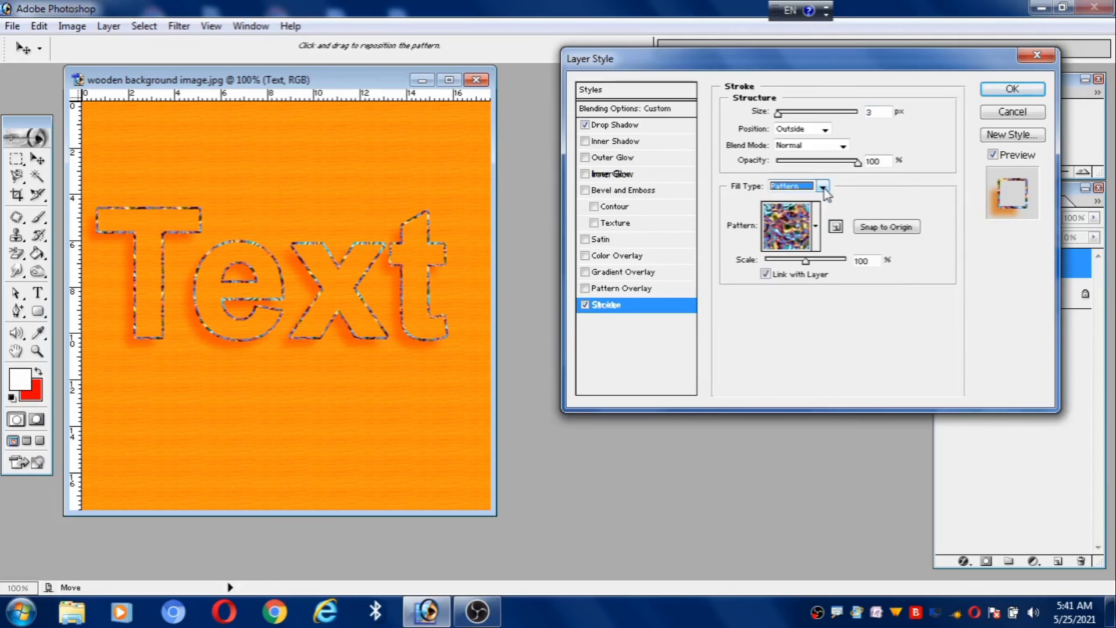
Step: Set the stroke's fill type to Color with white, apply the layer style, and move the image window toward the workspace's center
left_click(823, 188)
left_click(801, 199)
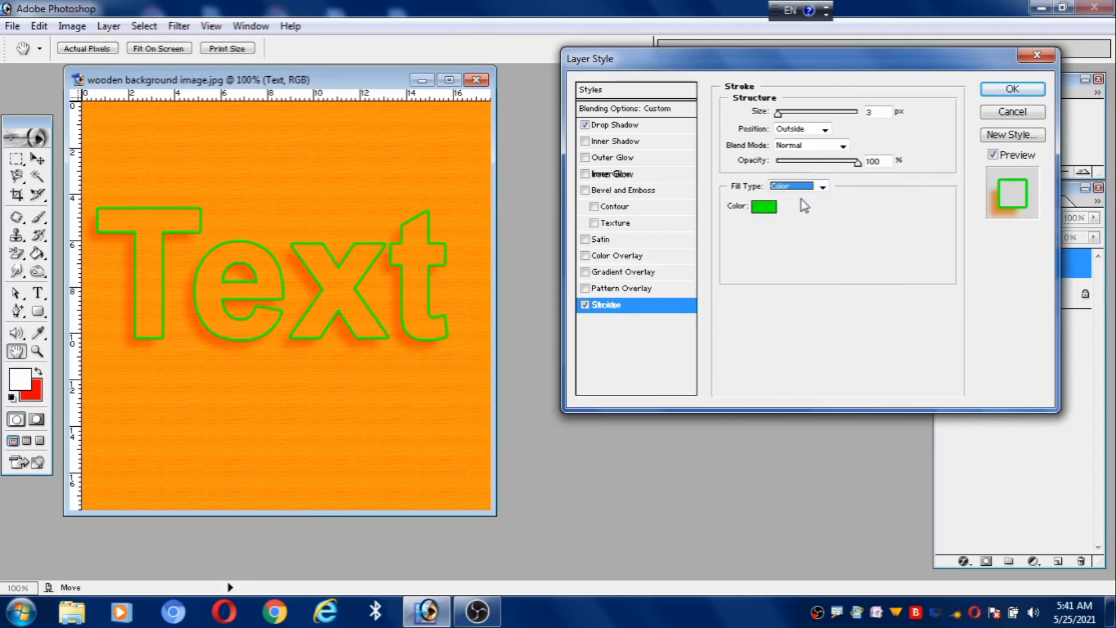
left_click(767, 207)
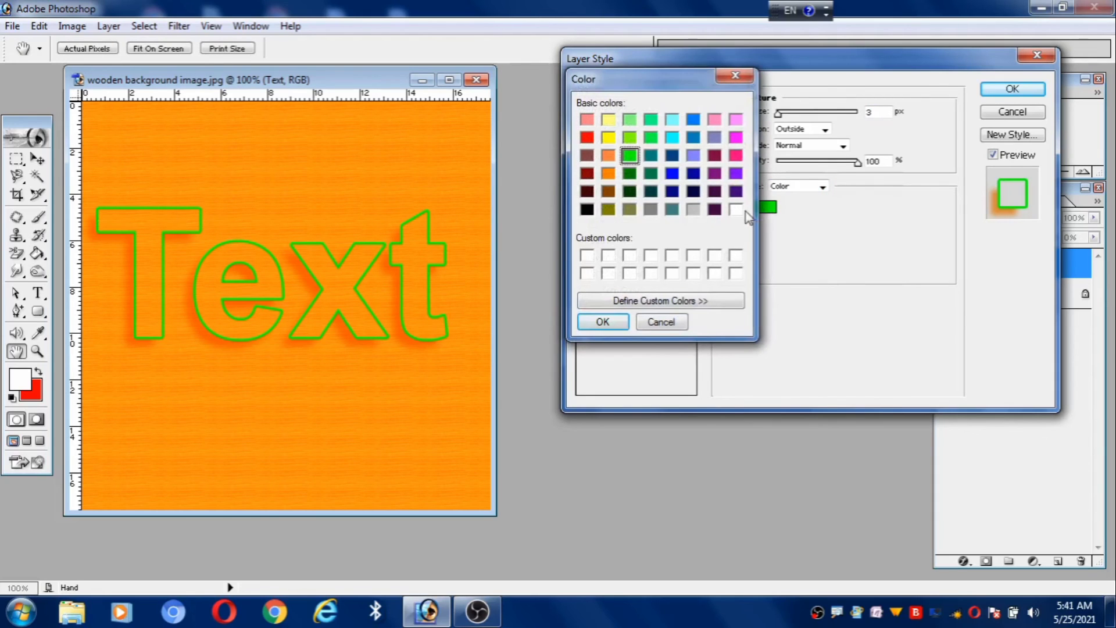
left_click(736, 209)
left_click(603, 322)
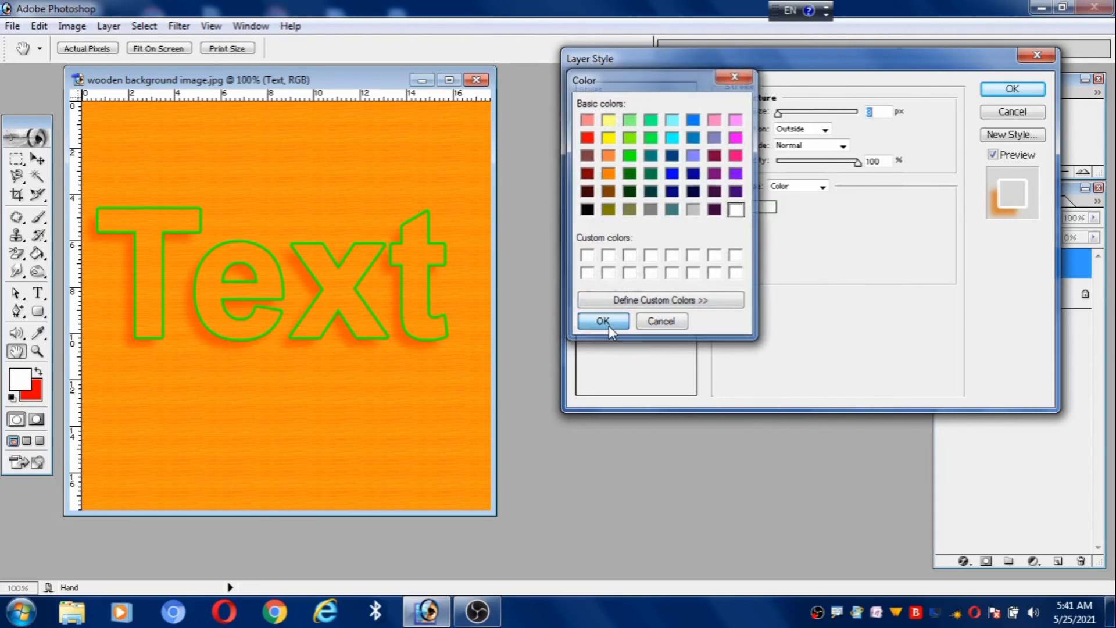
left_click(1011, 89)
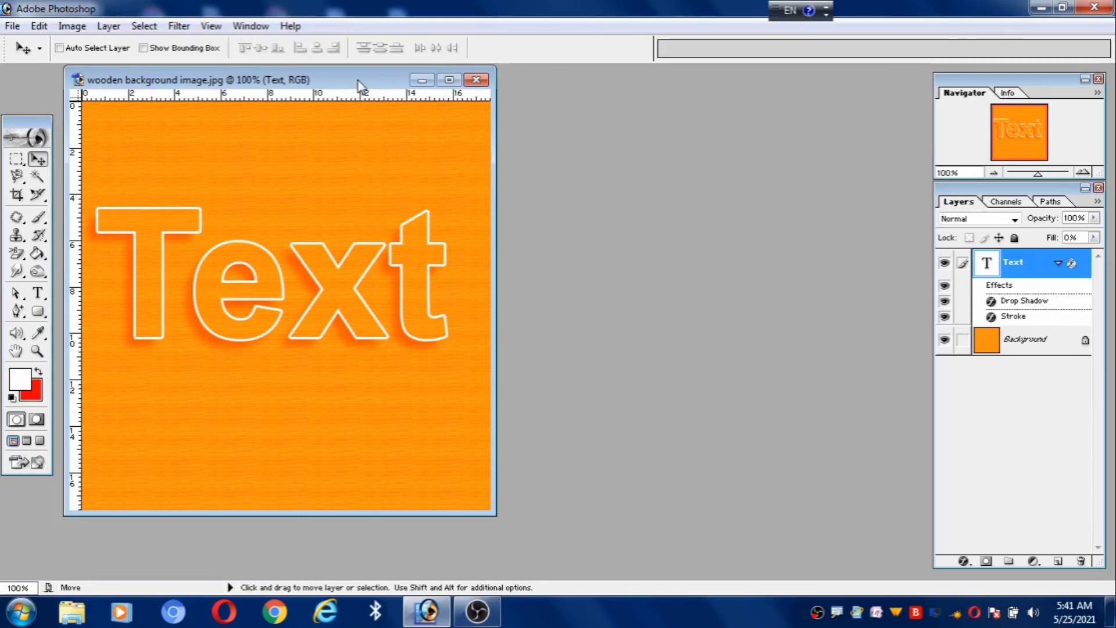
left_click_drag(357, 80, 526, 90)
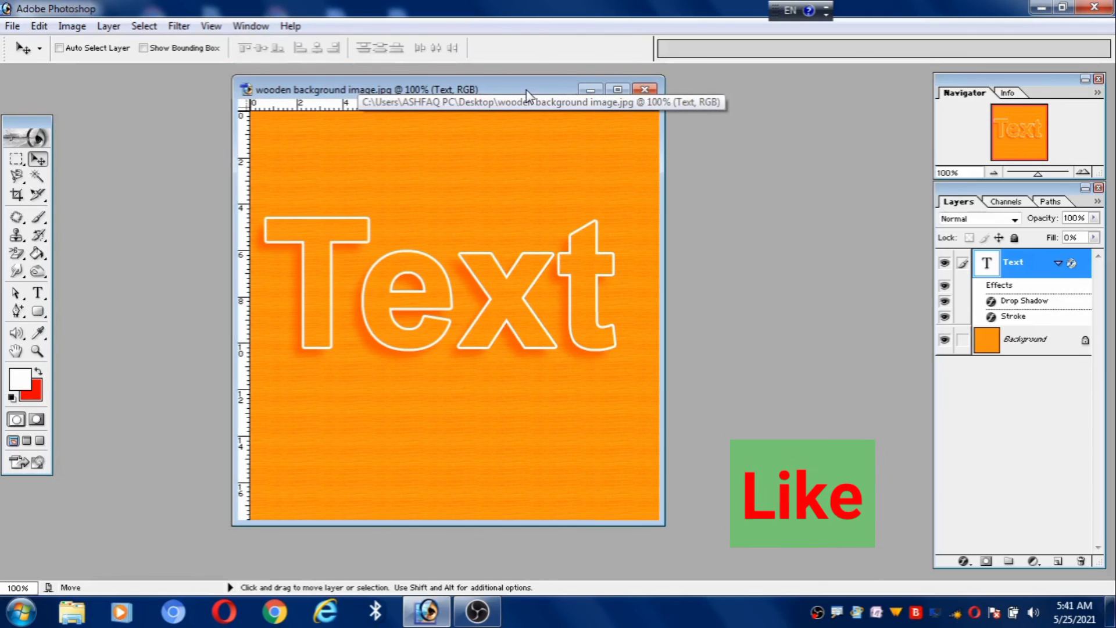